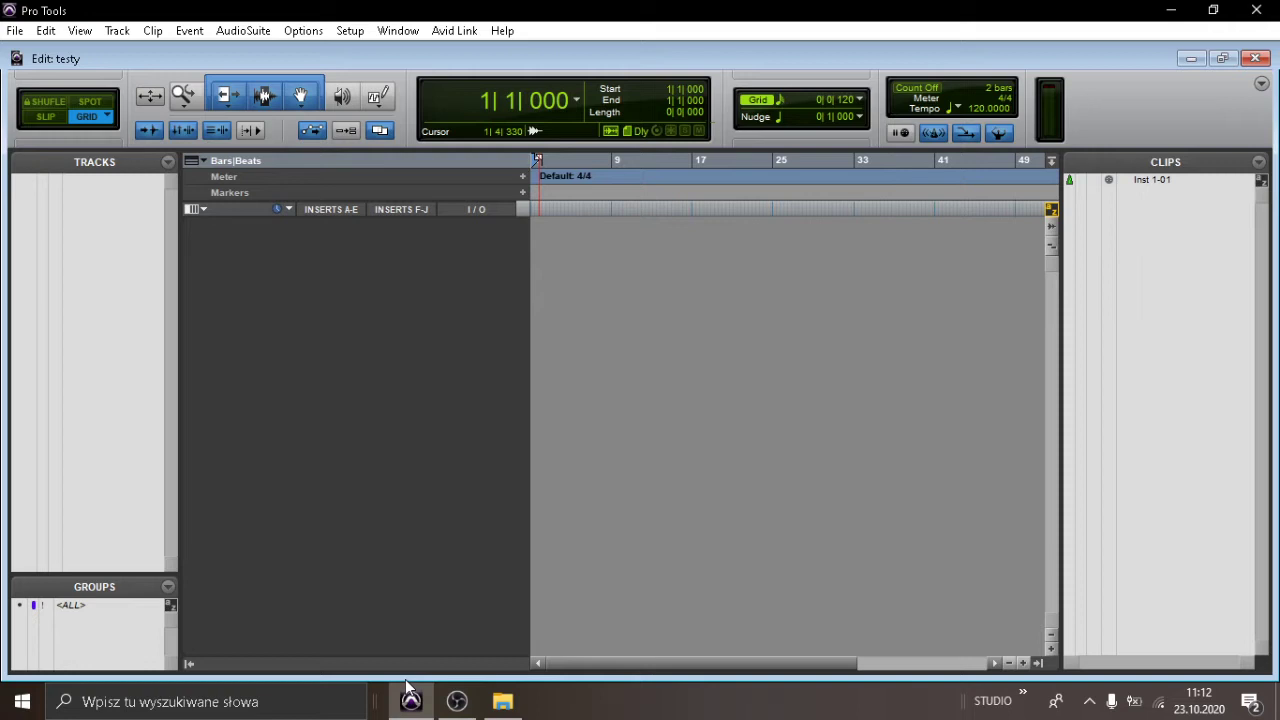
Examine the channel formats, track types and track presets offered for a new track, and cancel without creating one.
key(ctrl+shift+n)
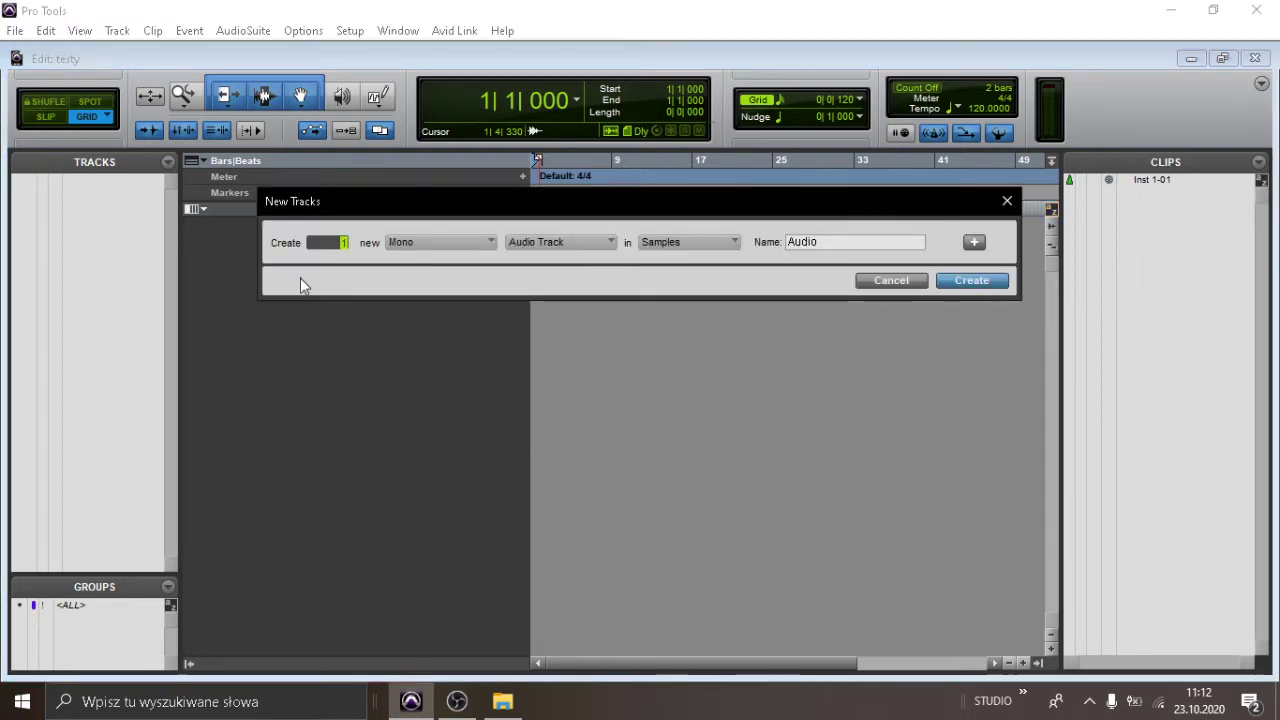
click(426, 250)
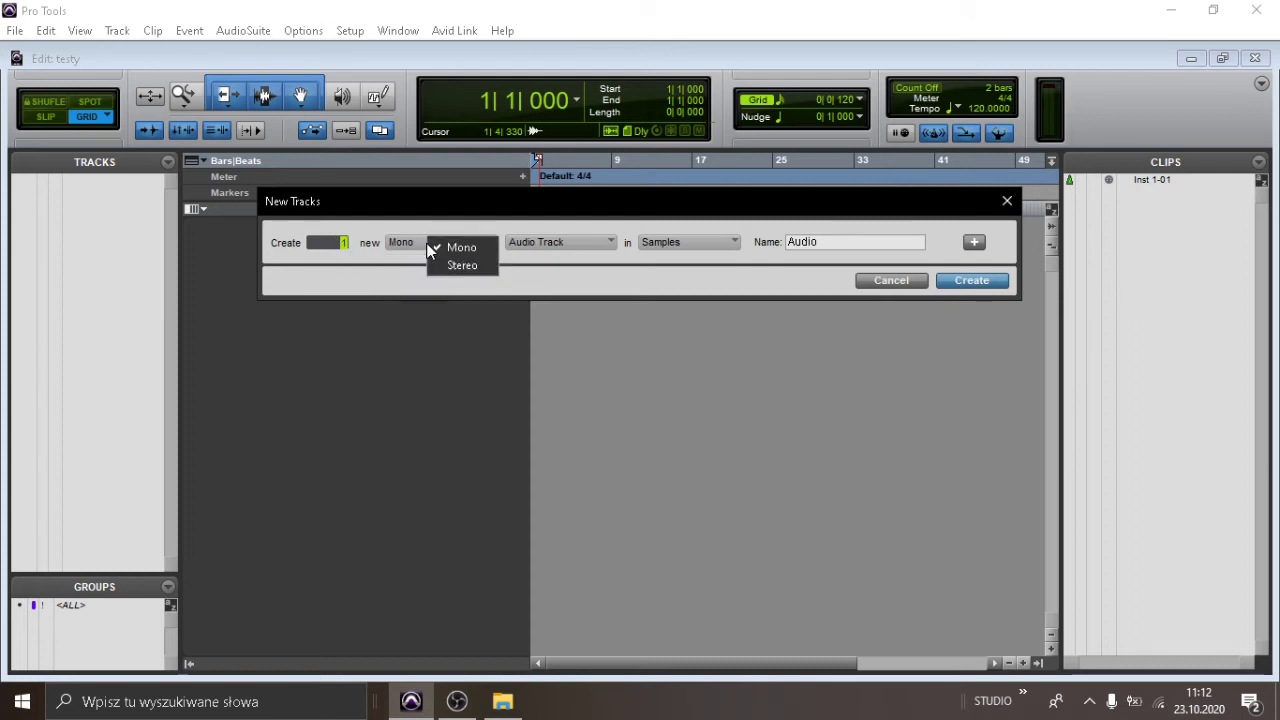
click(483, 222)
click(549, 243)
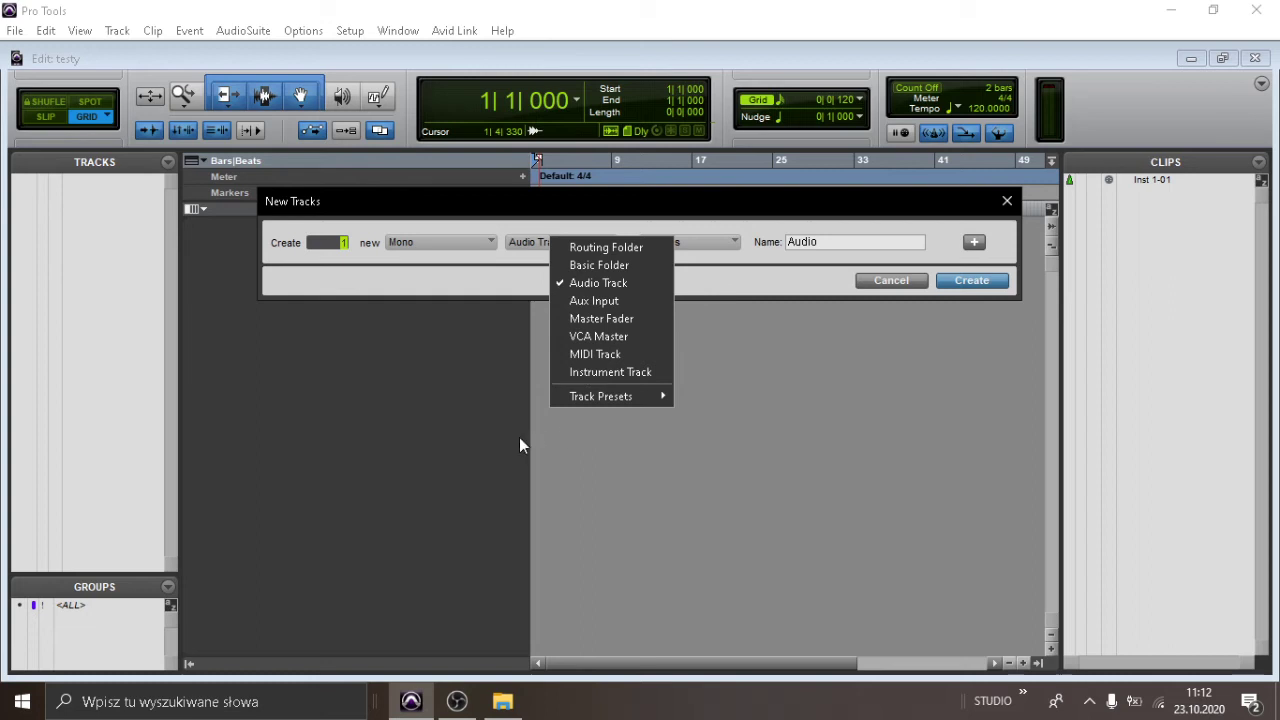
mouse_move(593, 396)
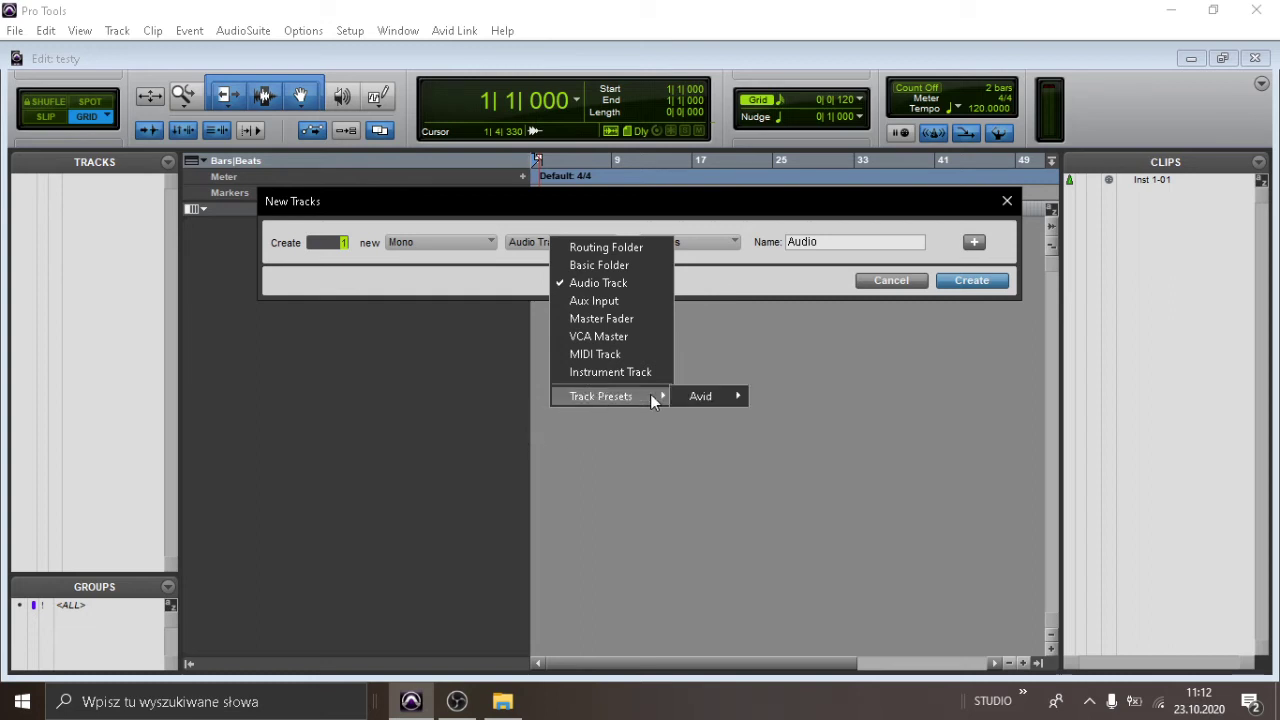
mouse_move(704, 400)
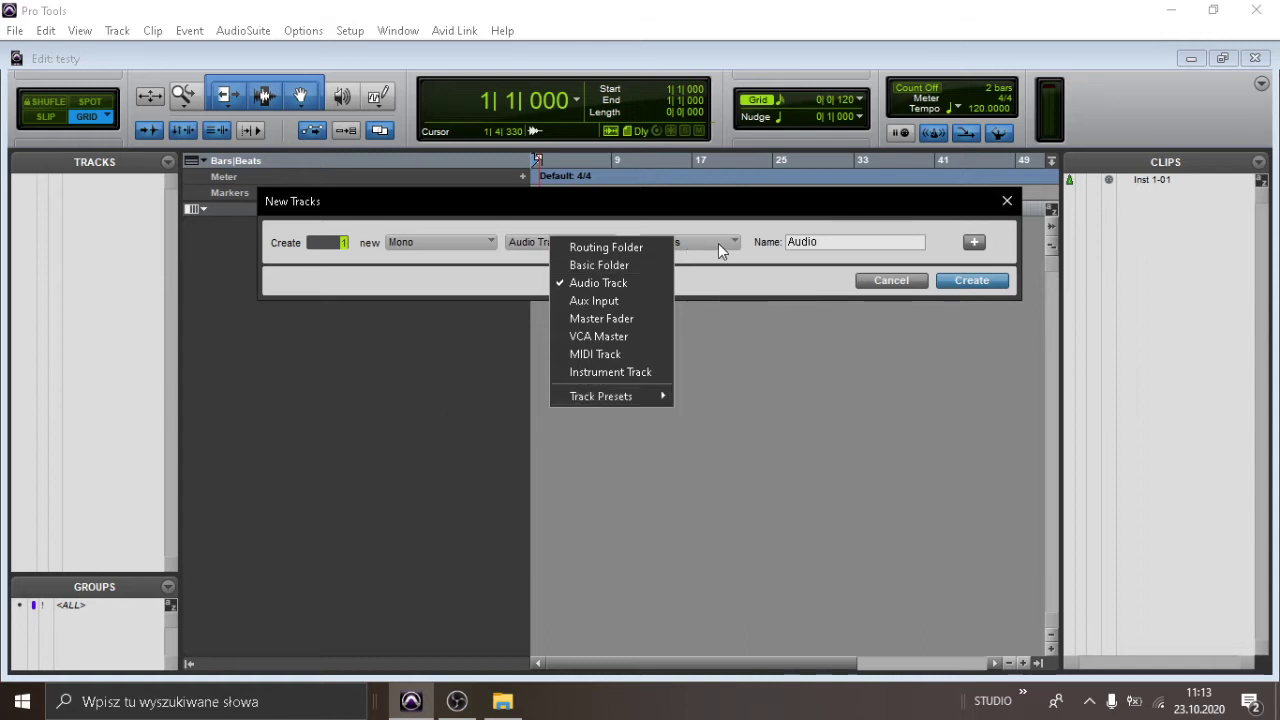
click(806, 226)
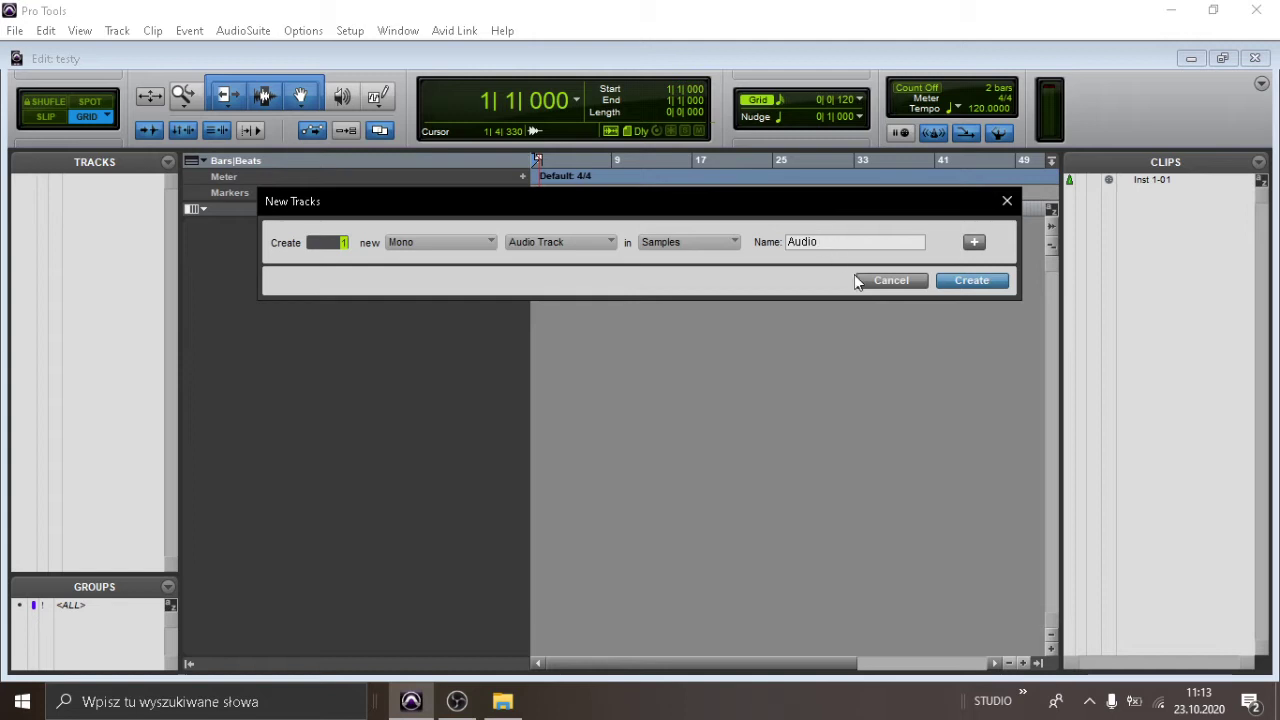
click(897, 284)
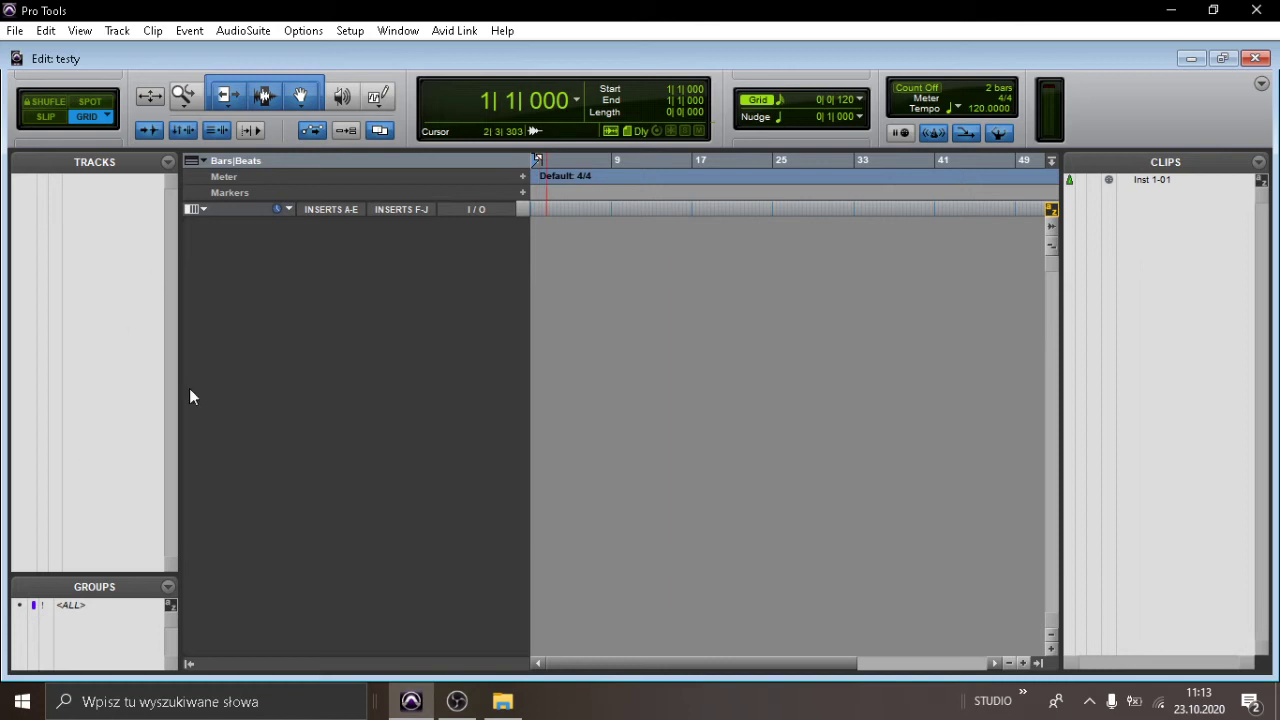
Add one stereo audio track to the empty session.
double_click(309, 247)
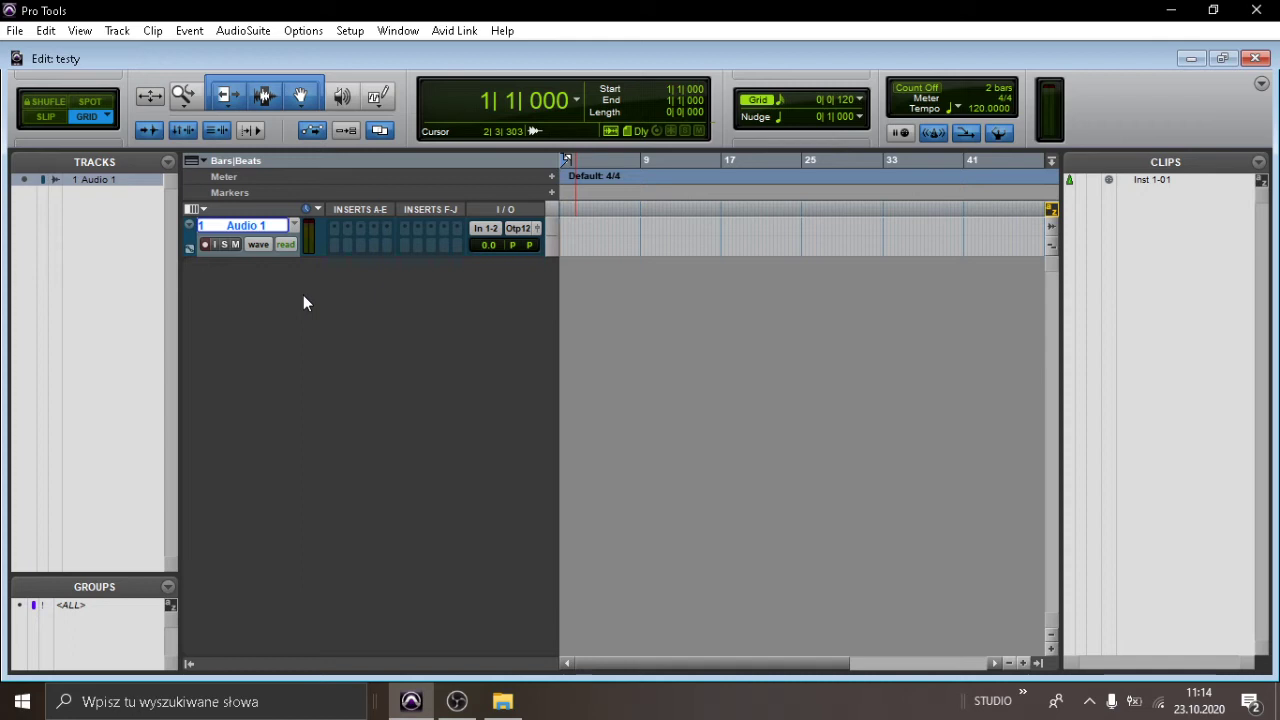
Add seven mono audio tracks one at a time below Audio 1, keeping the default new-track settings.
key(ctrl+shift+n)
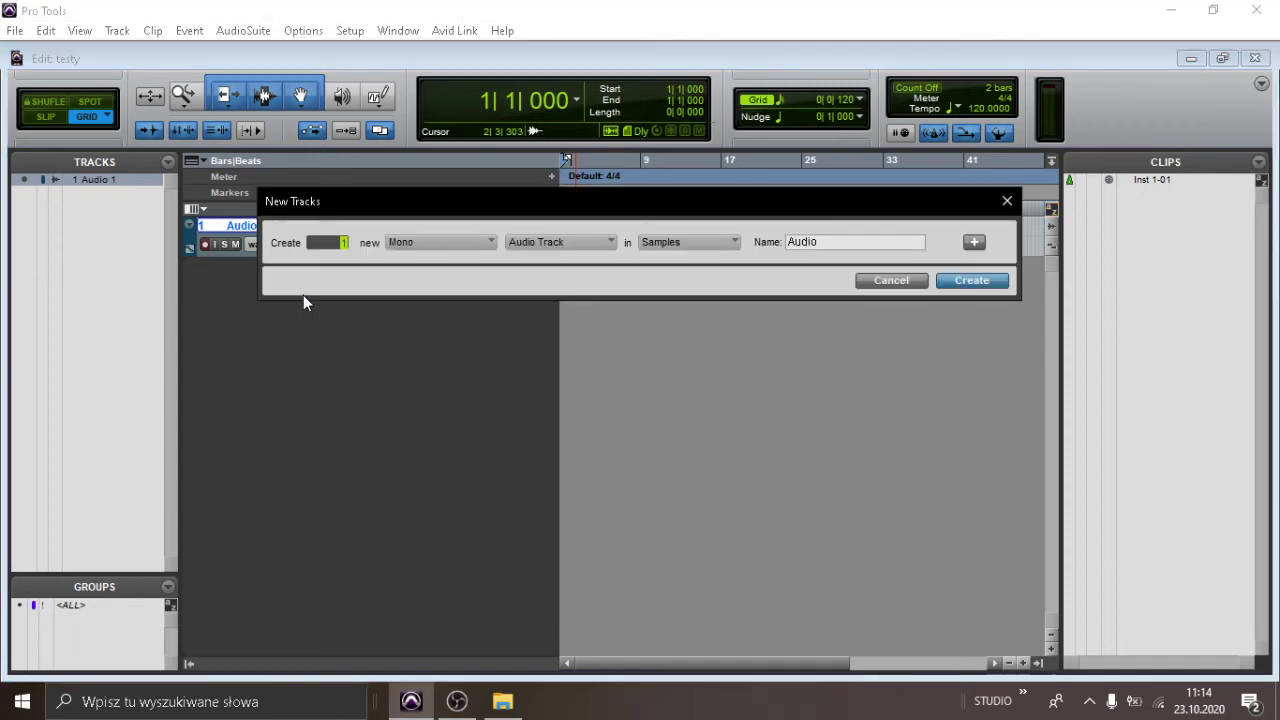
key(Return)
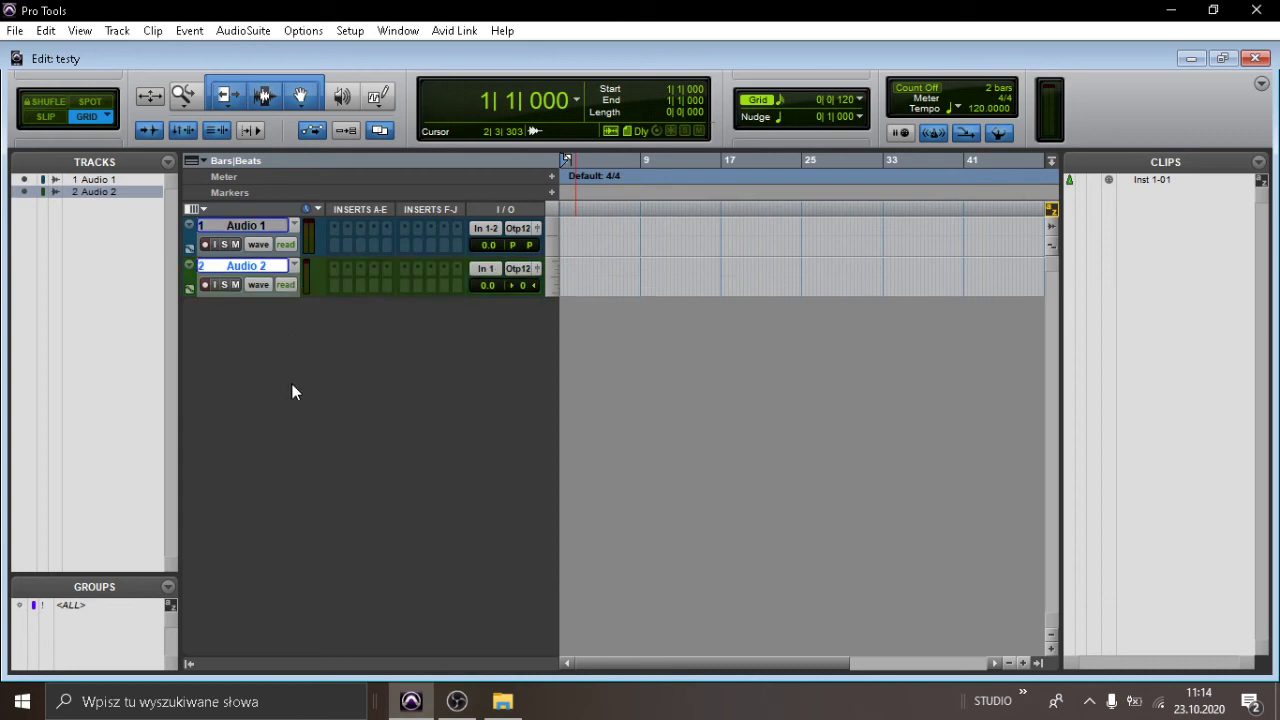
key(ctrl+shift+n)
key(Return)
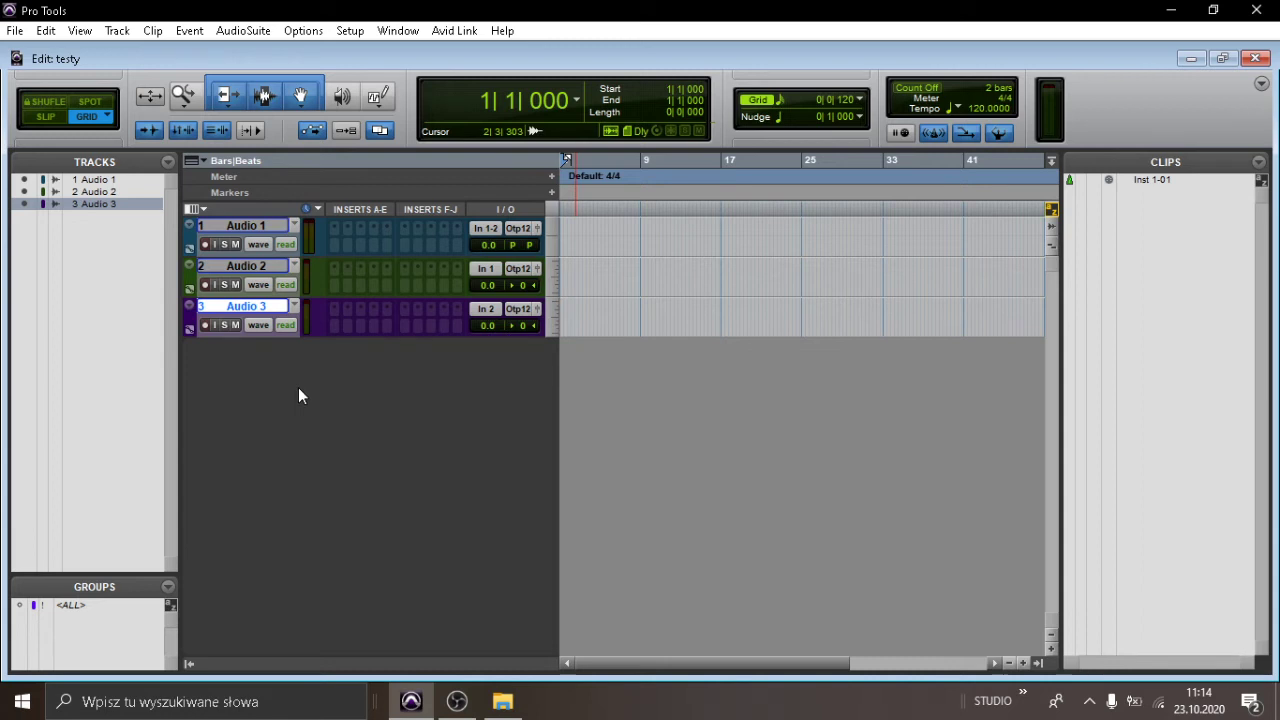
key(ctrl+shift+n)
key(Return)
key(ctrl+shift+n)
key(Return)
key(ctrl+shift+n)
key(Return)
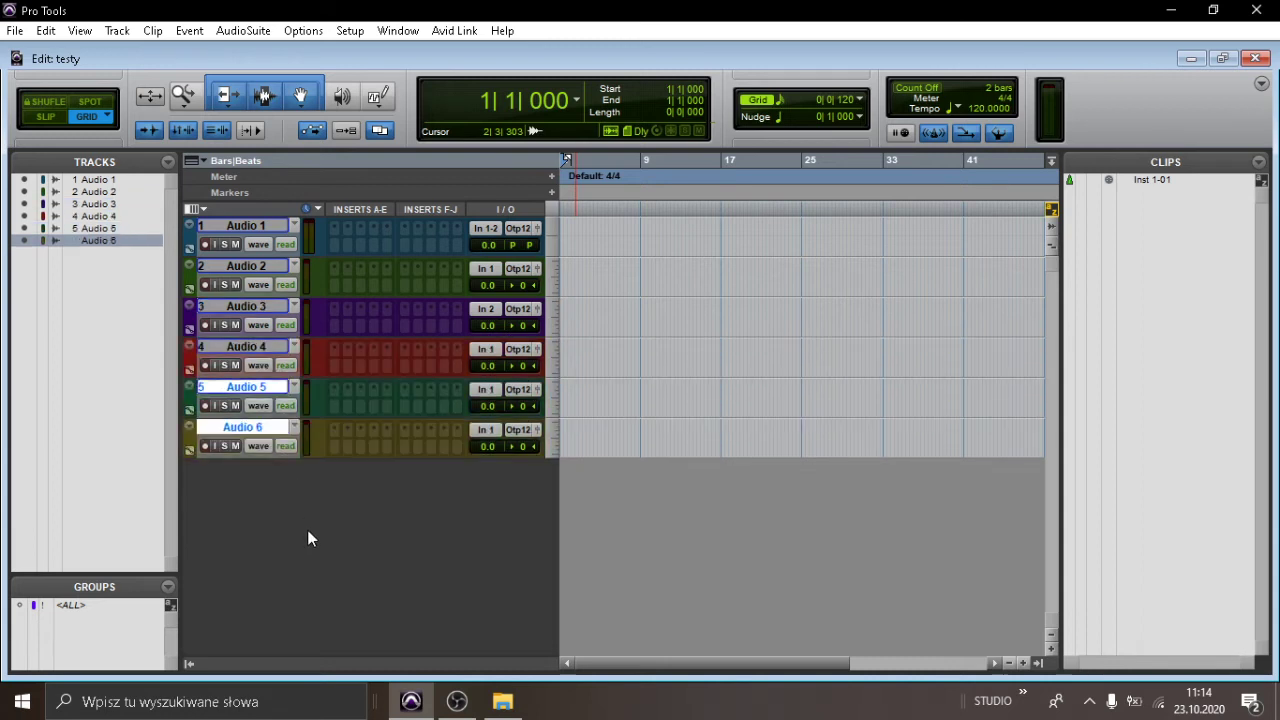
key(ctrl+shift+n)
key(Return)
key(ctrl+shift+n)
key(Return)
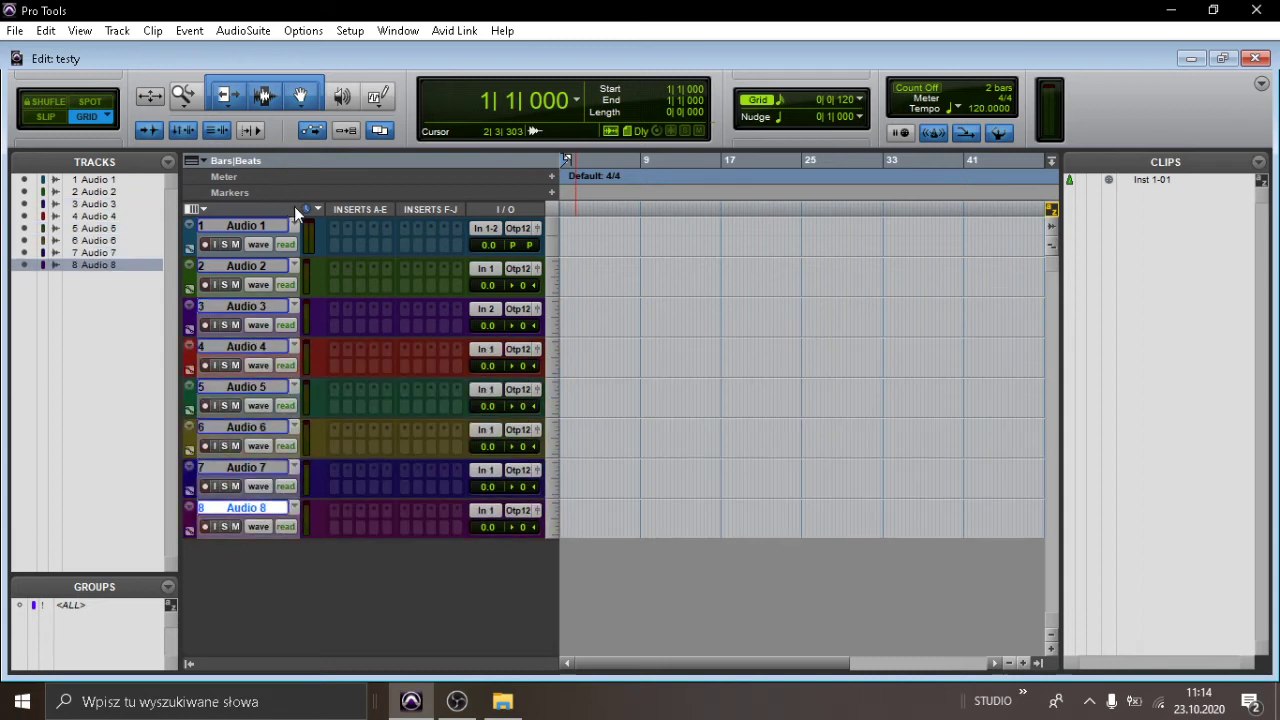
Delete the tracks Audio 2 through Audio 8 together.
click(250, 265)
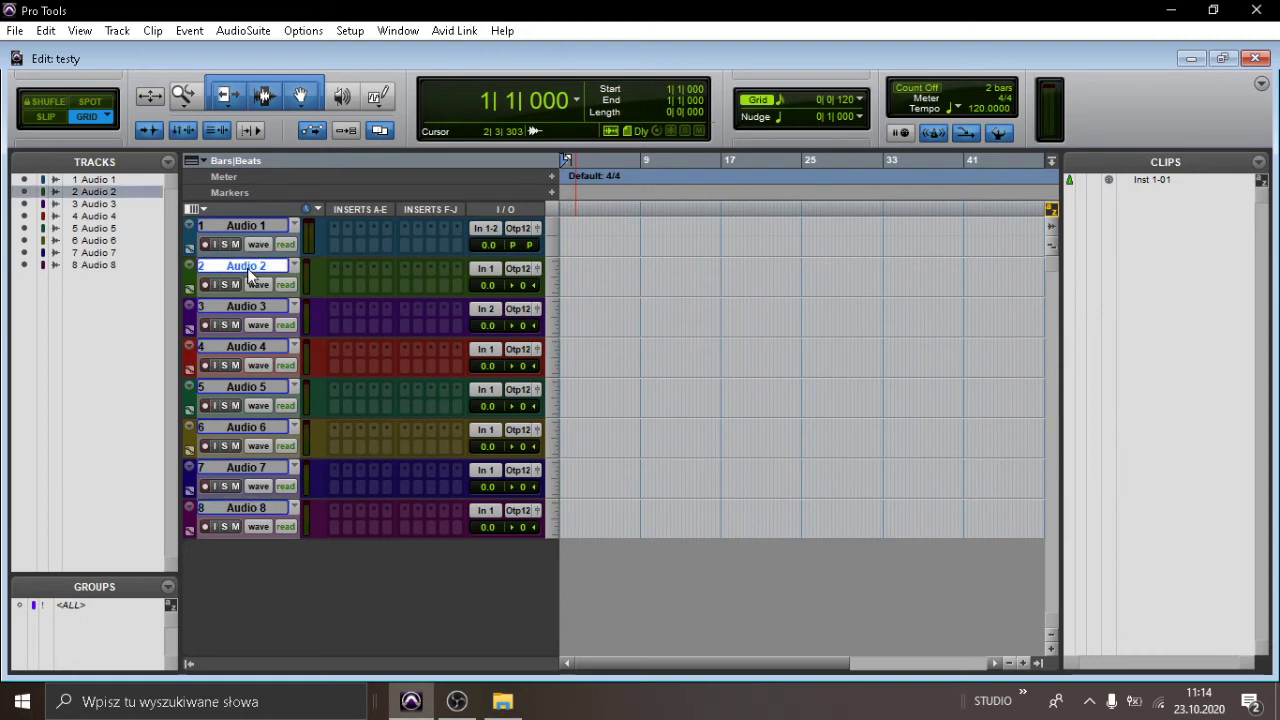
shift+click(266, 508)
right_click(268, 510)
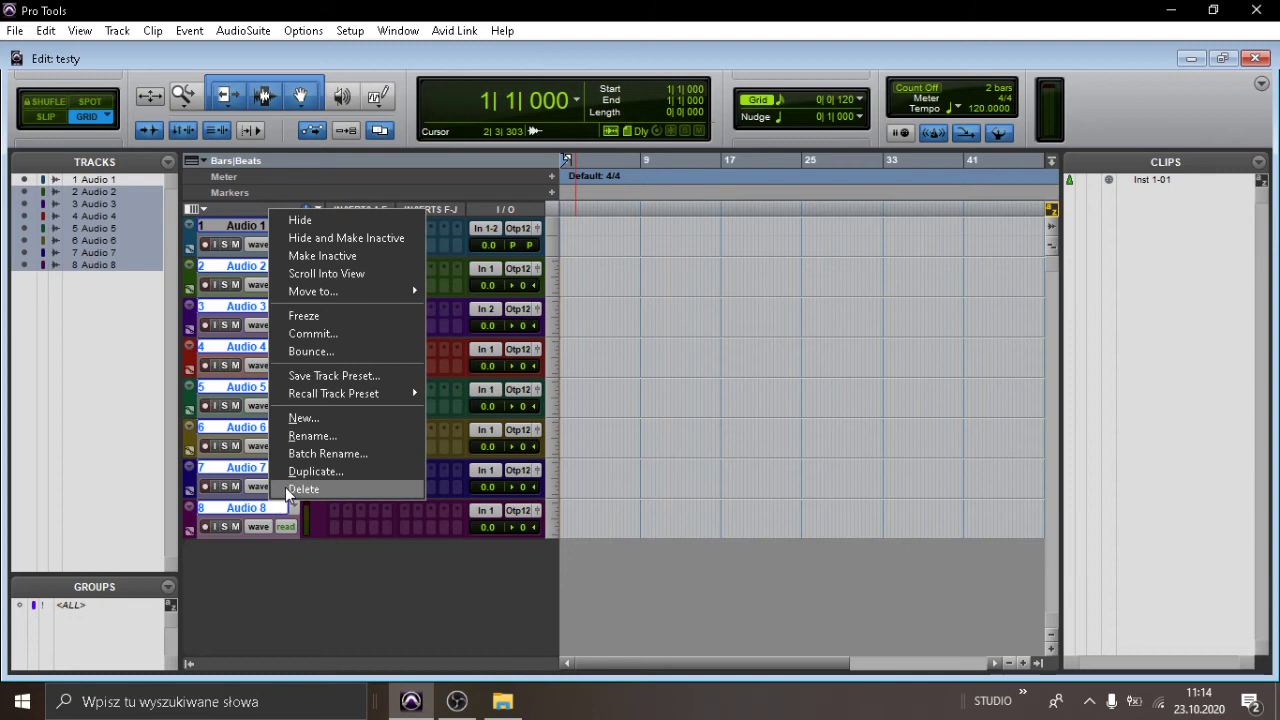
click(286, 488)
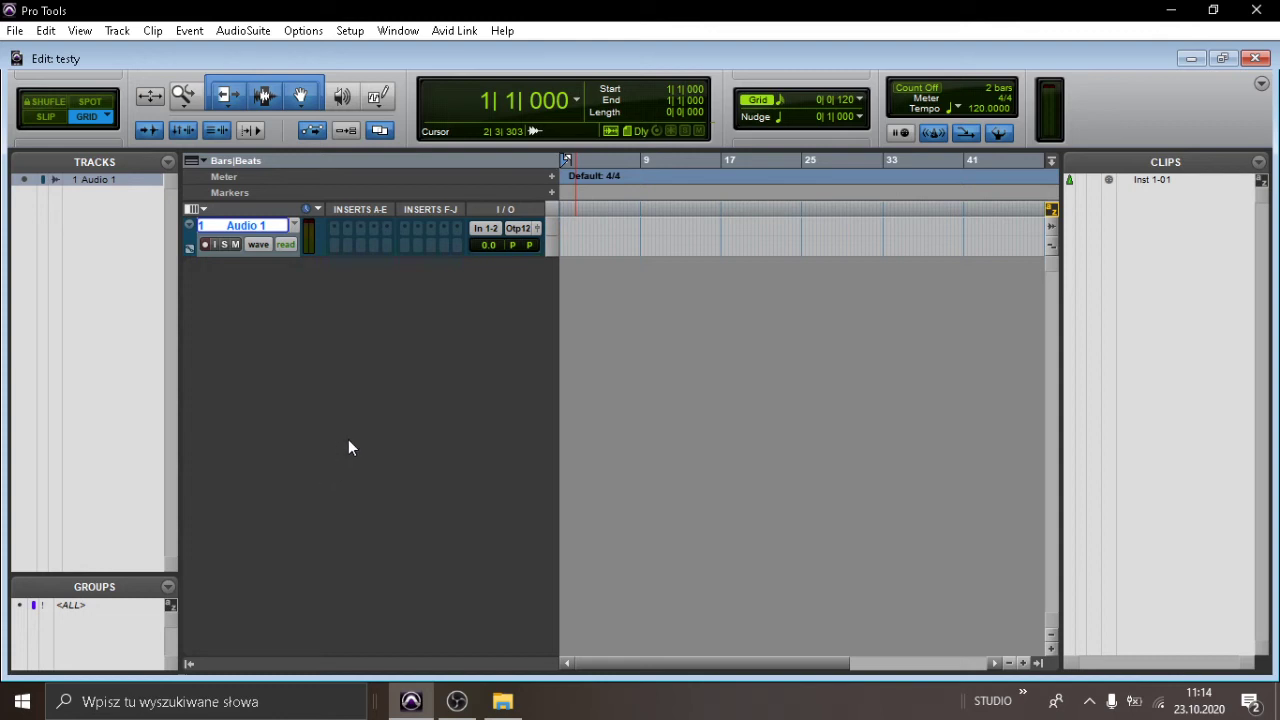
Add a stereo instrument track and a mono instrument track below Audio 1.
alt+double_click(344, 291)
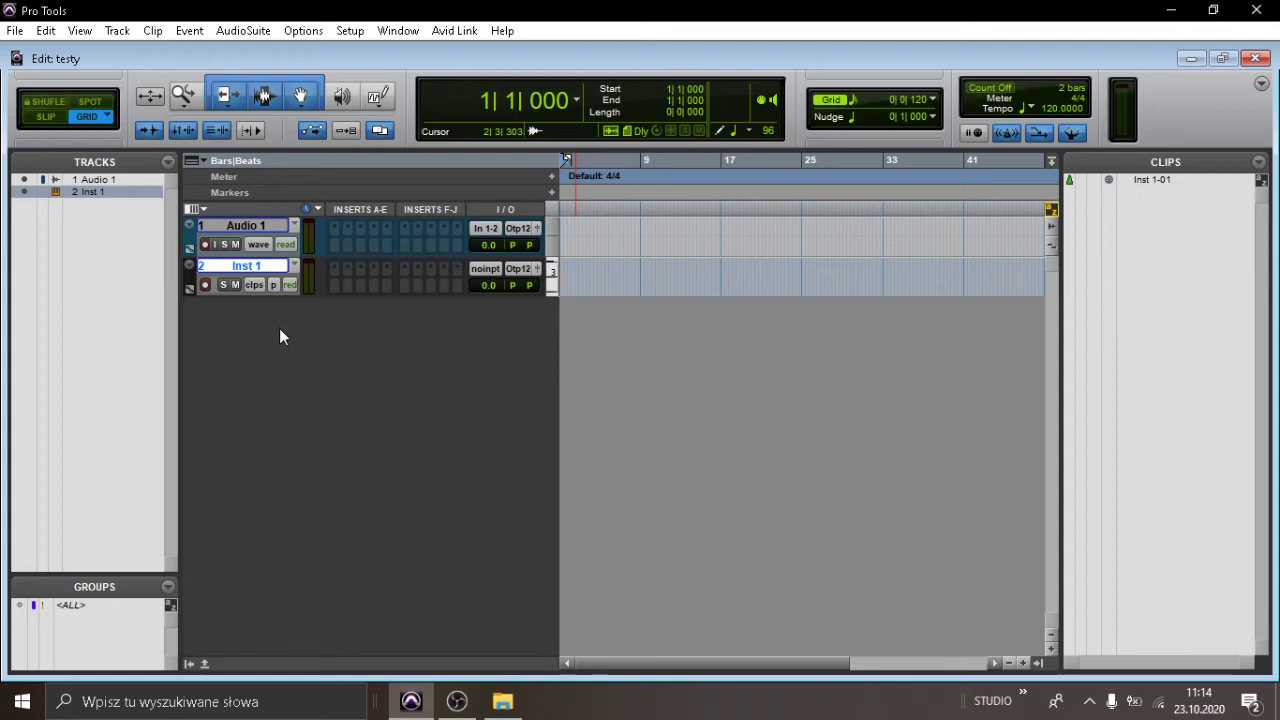
key(ctrl+shift+n)
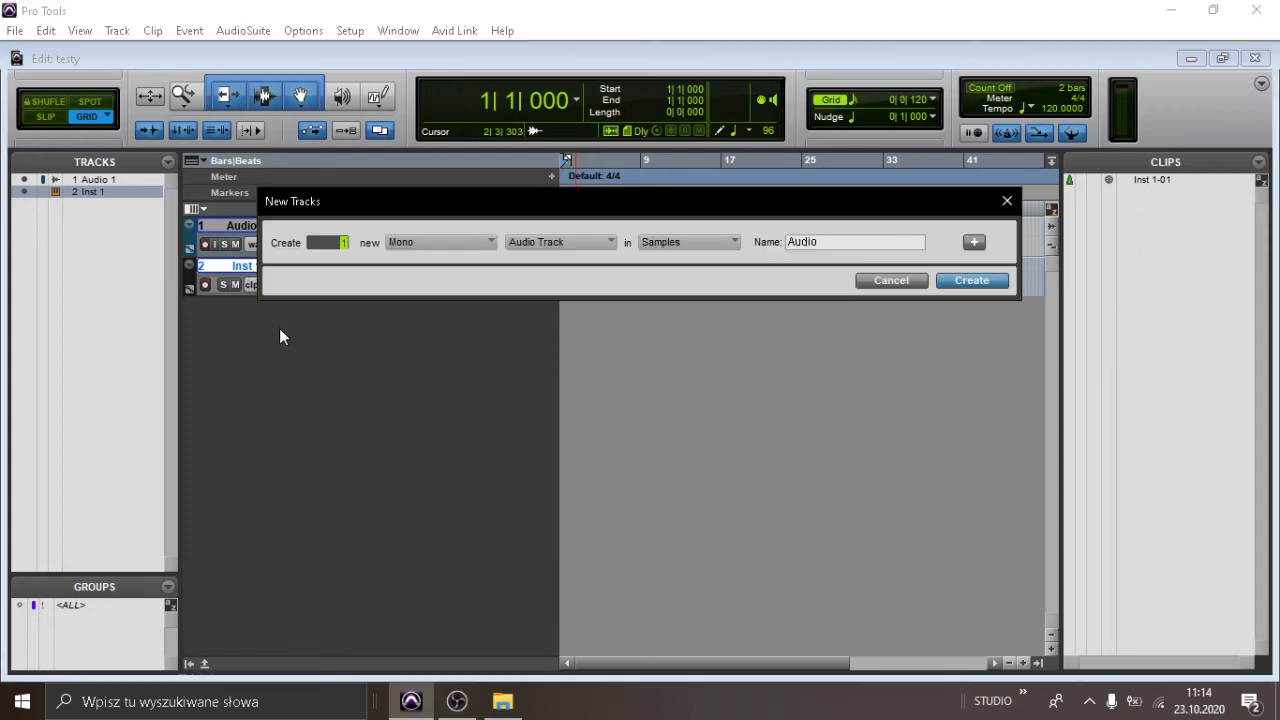
key(ctrl+Down)
key(ctrl+Down)
key(ctrl+Down)
key(ctrl+Down)
key(ctrl+Down)
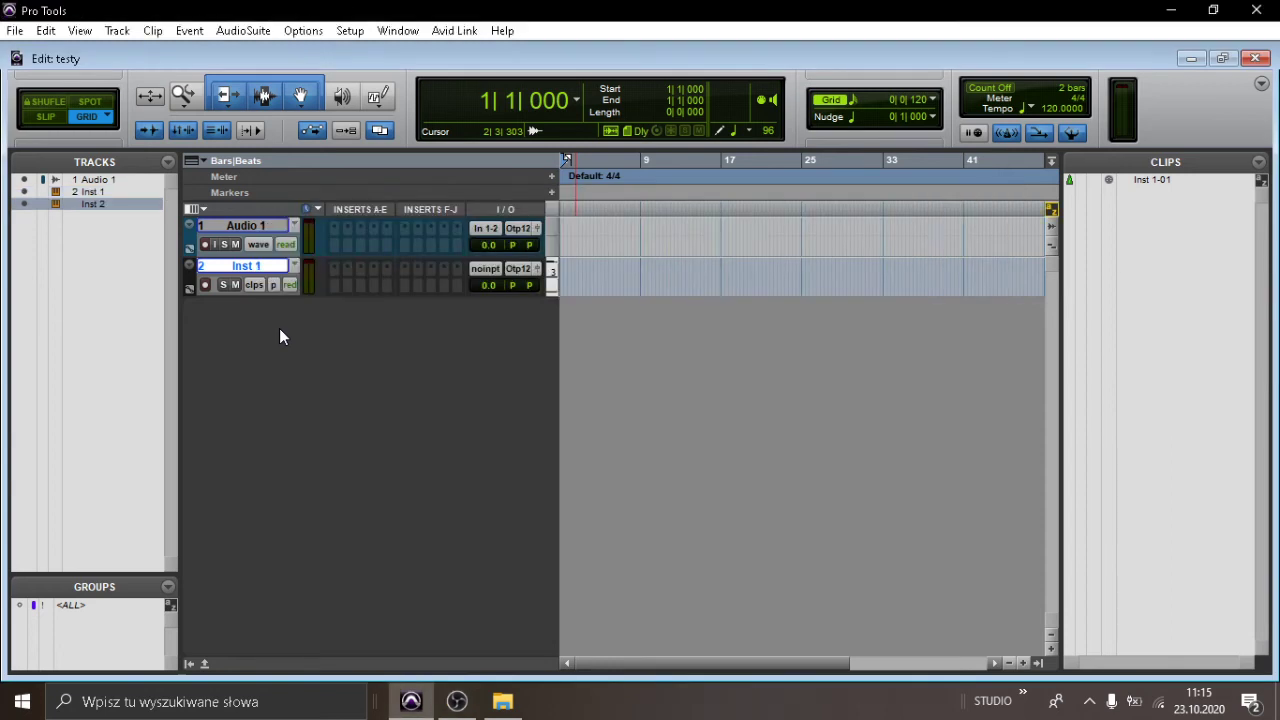
Add three more stereo instrument tracks below Inst 2.
double_click(316, 380)
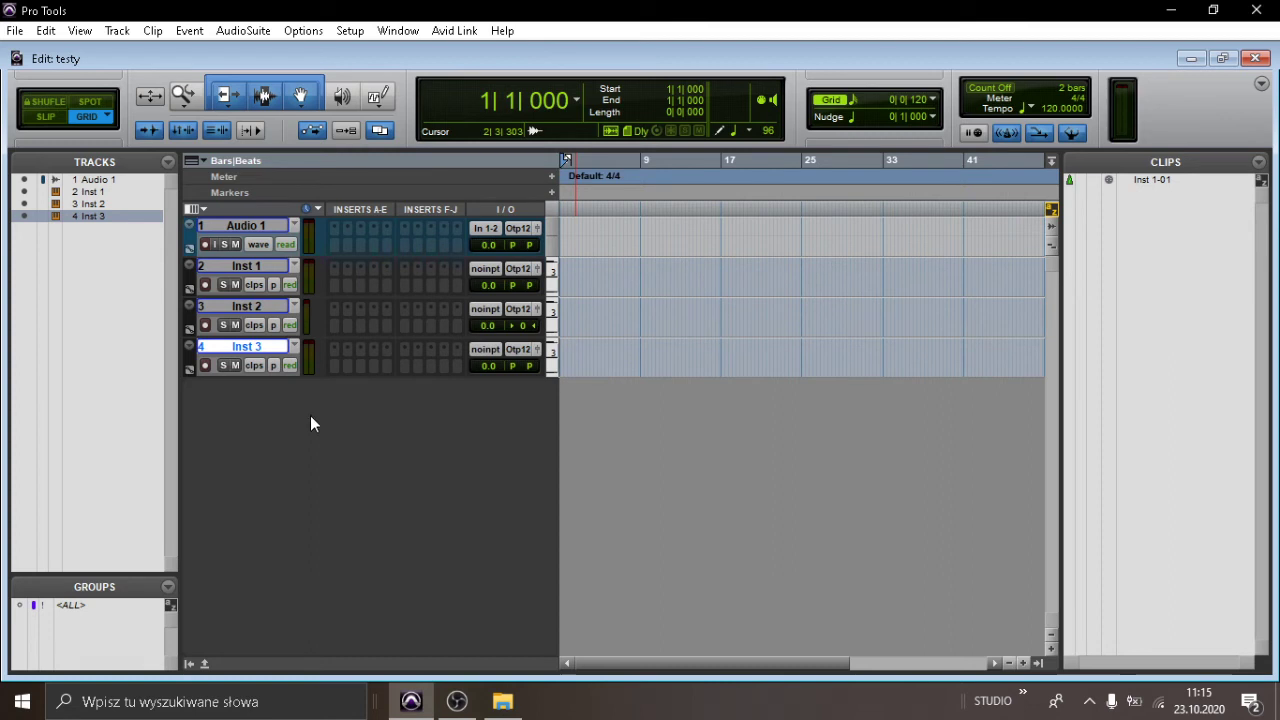
double_click(305, 439)
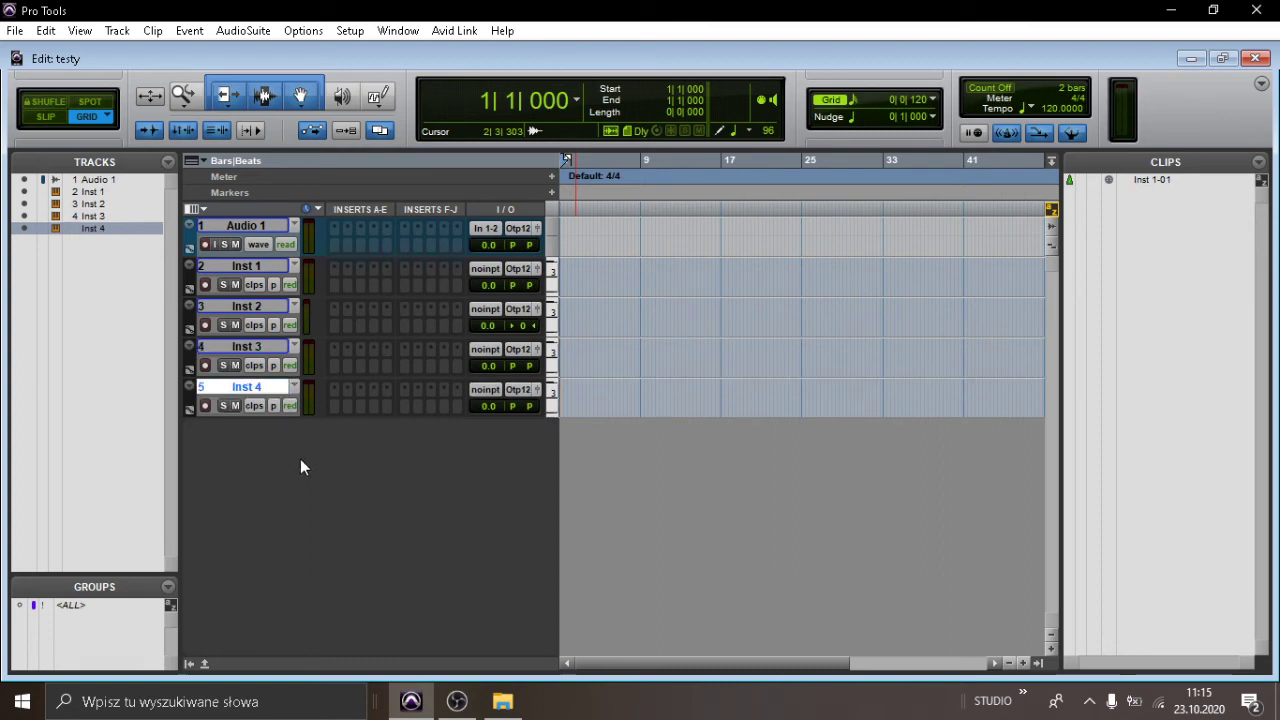
double_click(300, 460)
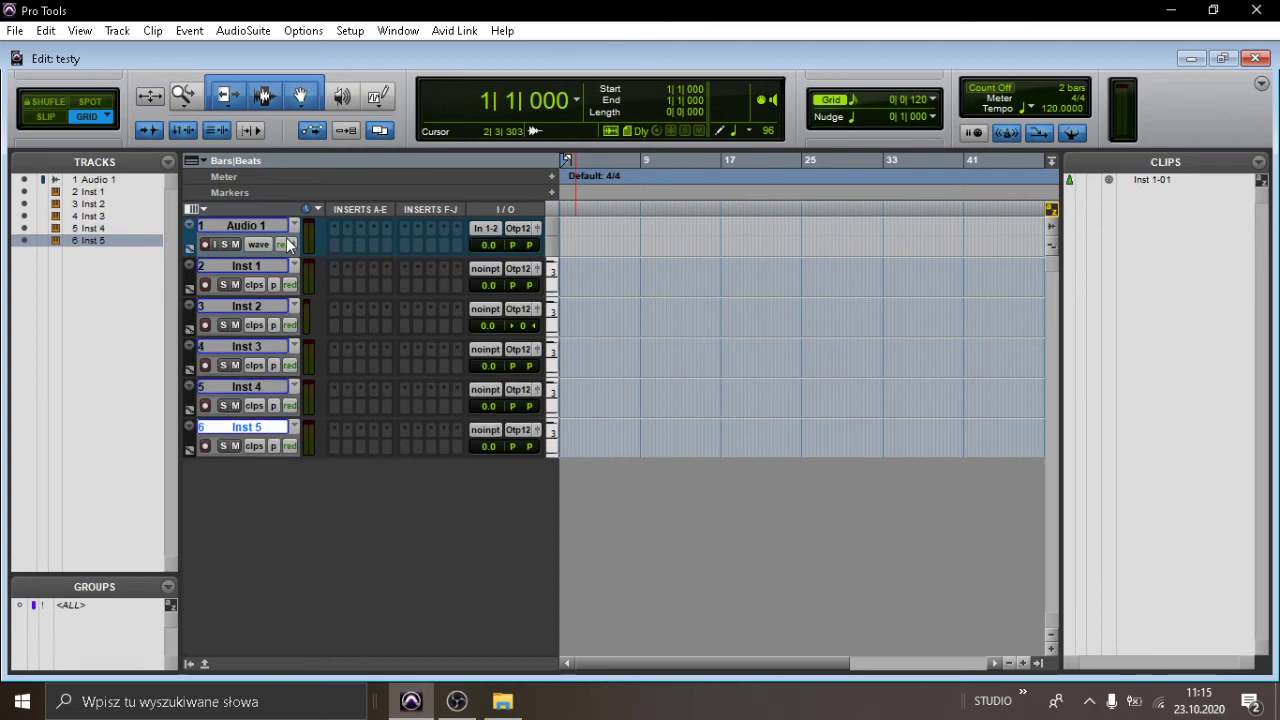
Delete the tracks Inst 3 through Inst 5 together.
shift+click(264, 347)
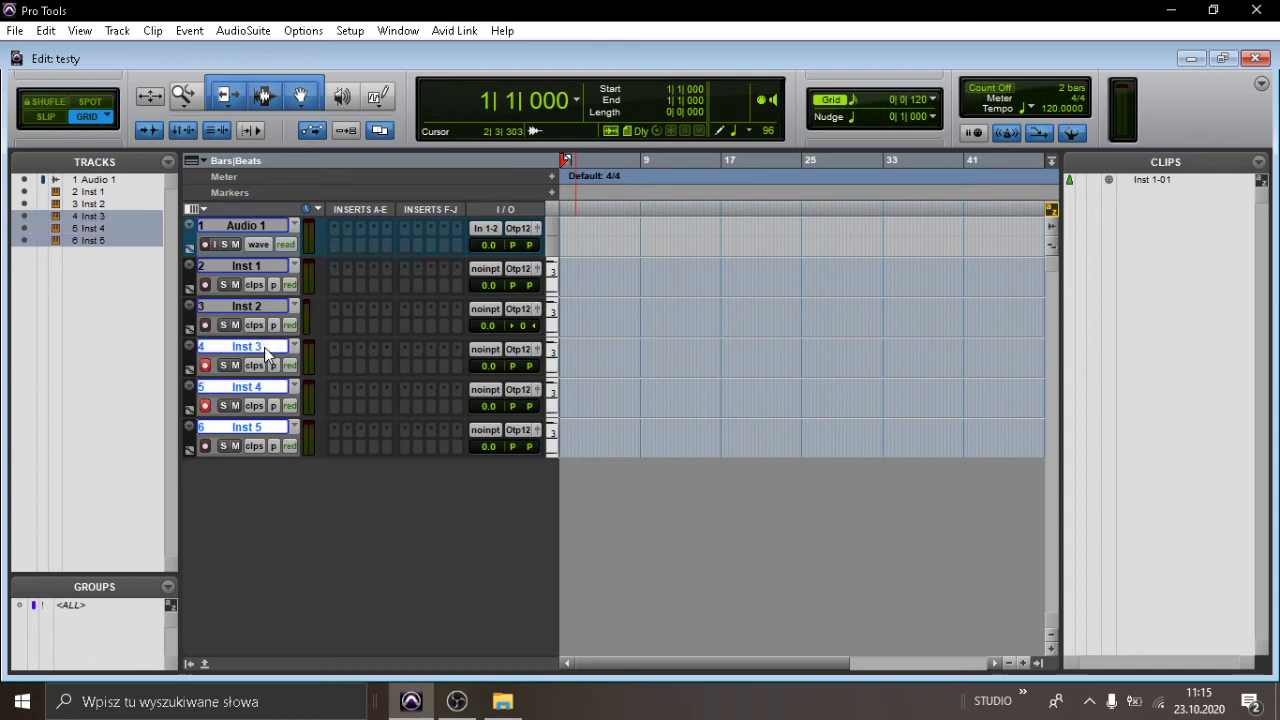
right_click(264, 347)
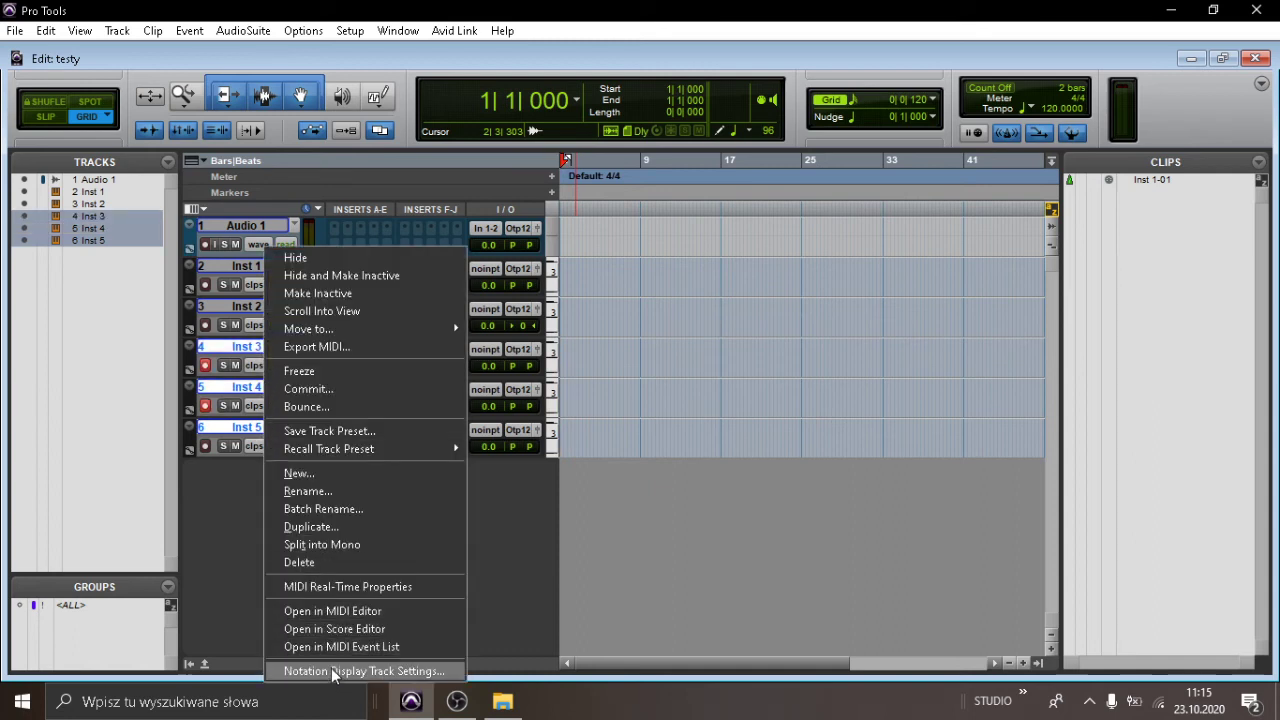
click(334, 557)
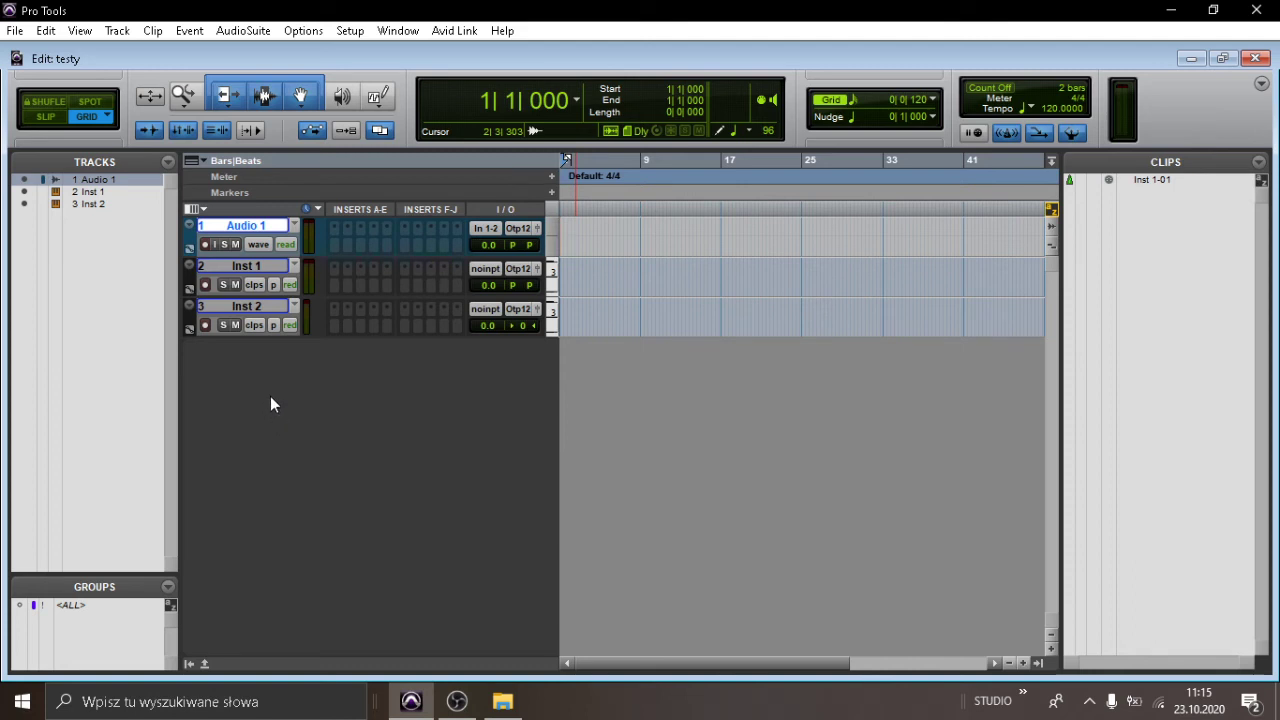
Add five stereo aux input tracks below the instrument tracks.
super+double_click(270, 396)
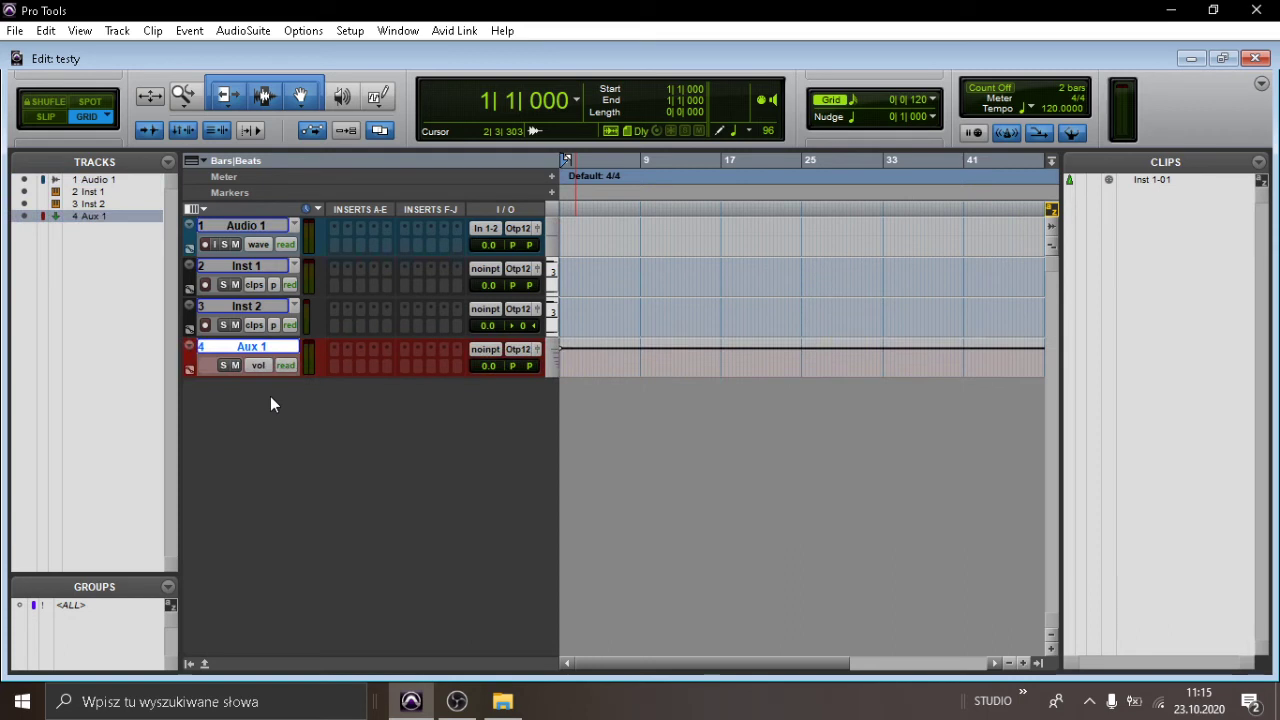
super+double_click(266, 396)
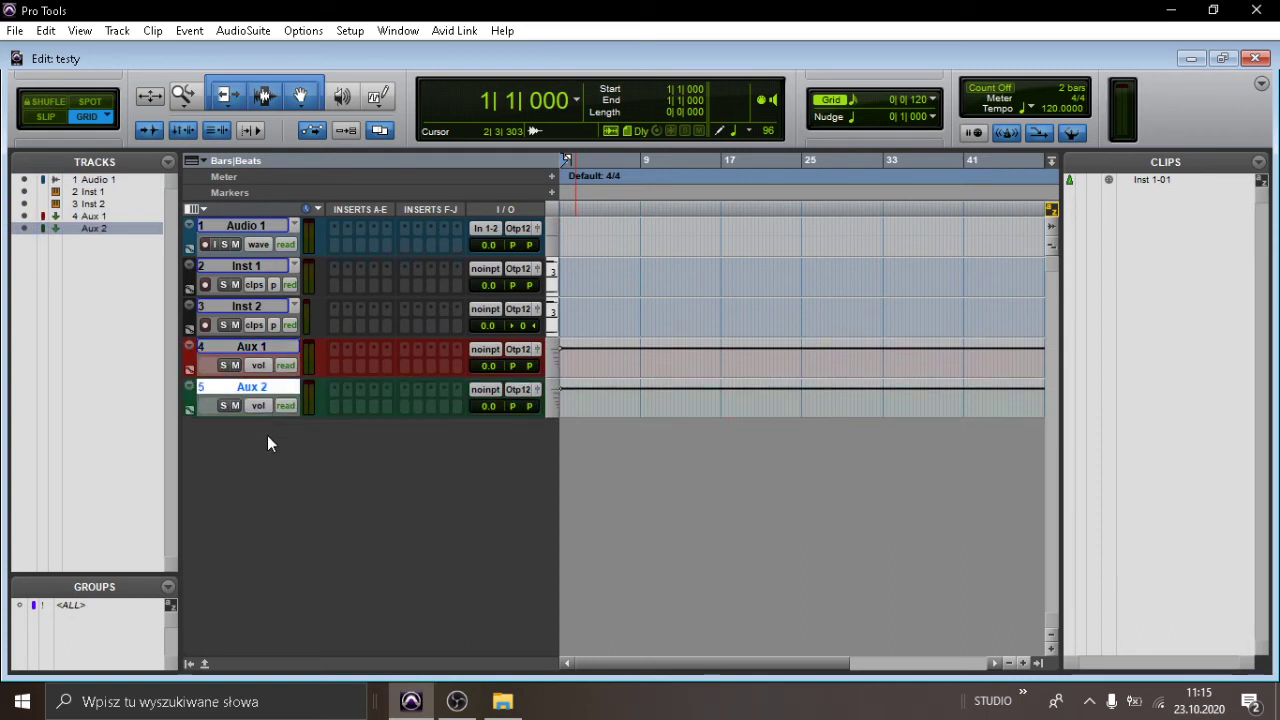
super+double_click(268, 440)
super+double_click(274, 486)
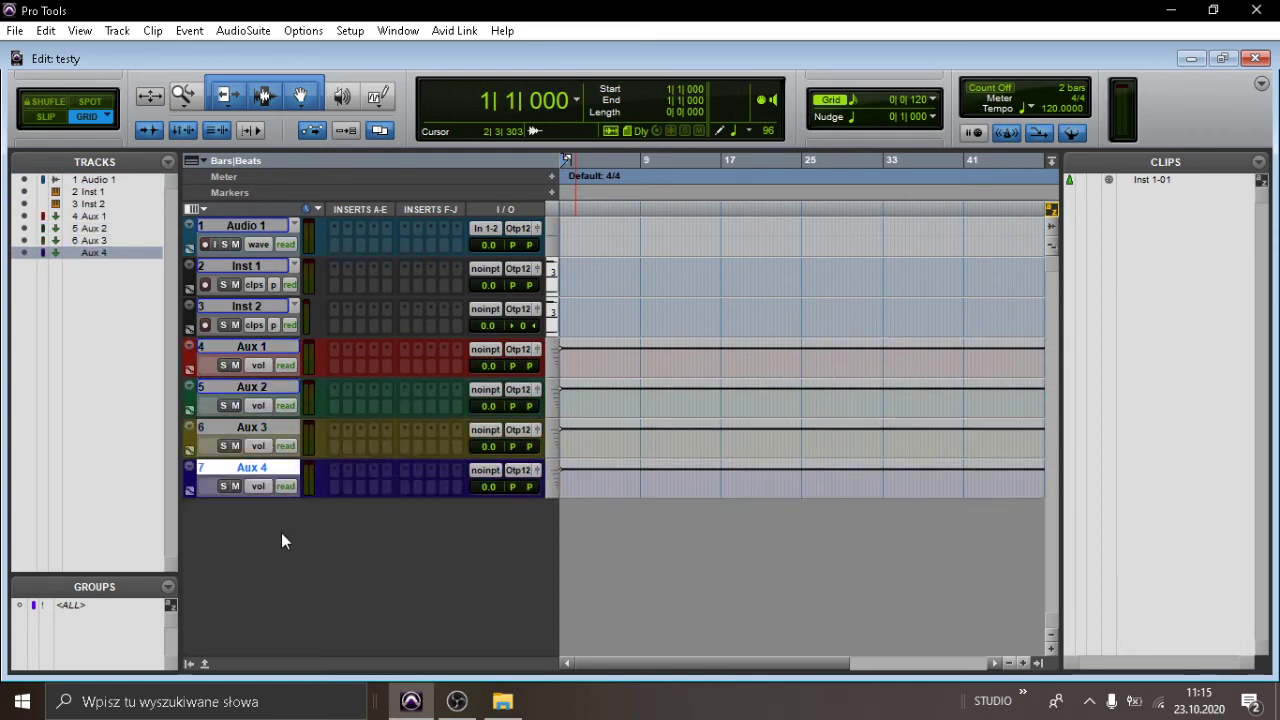
super+double_click(281, 532)
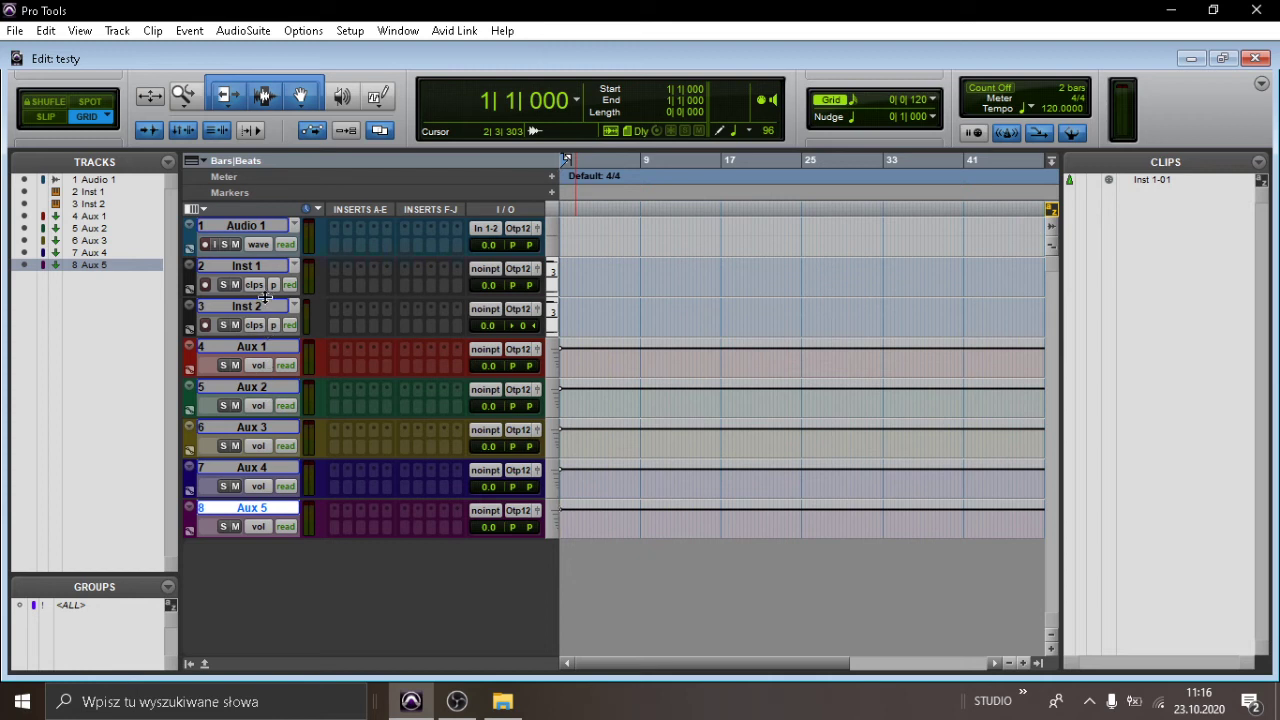
Add three mono aux input tracks below Aux 5.
key(ctrl+shift+n)
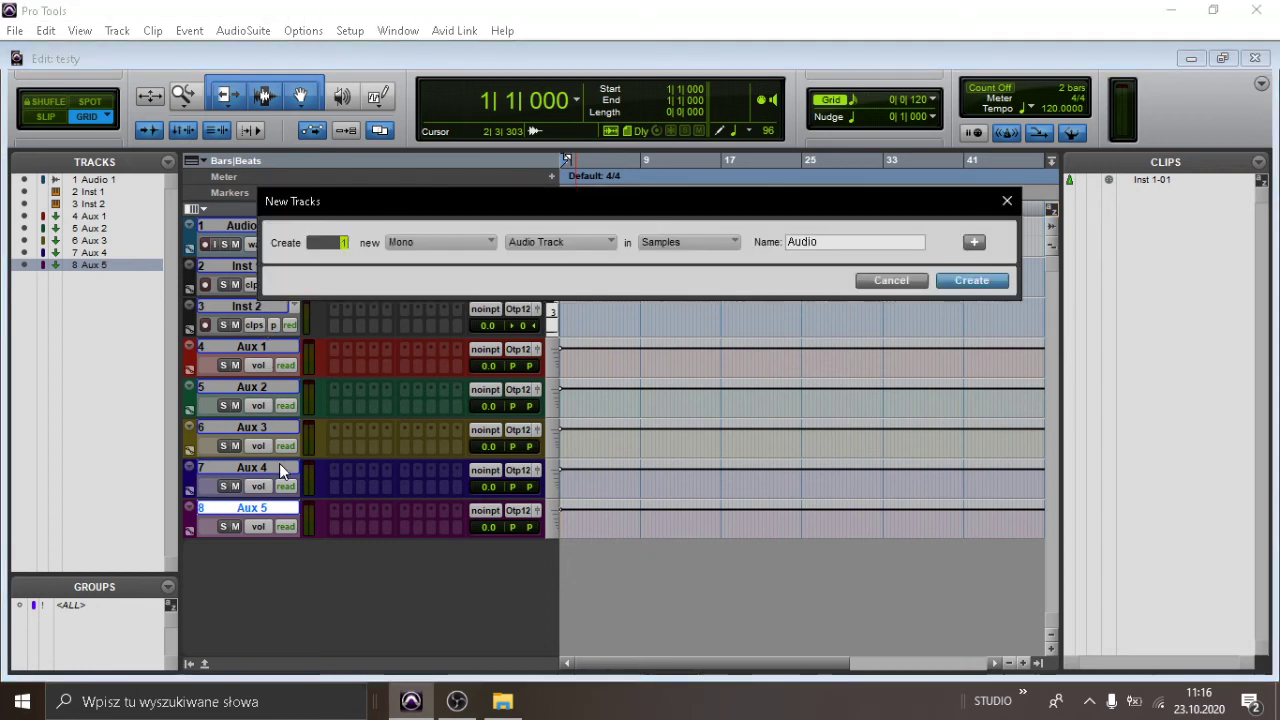
key(ctrl+Down)
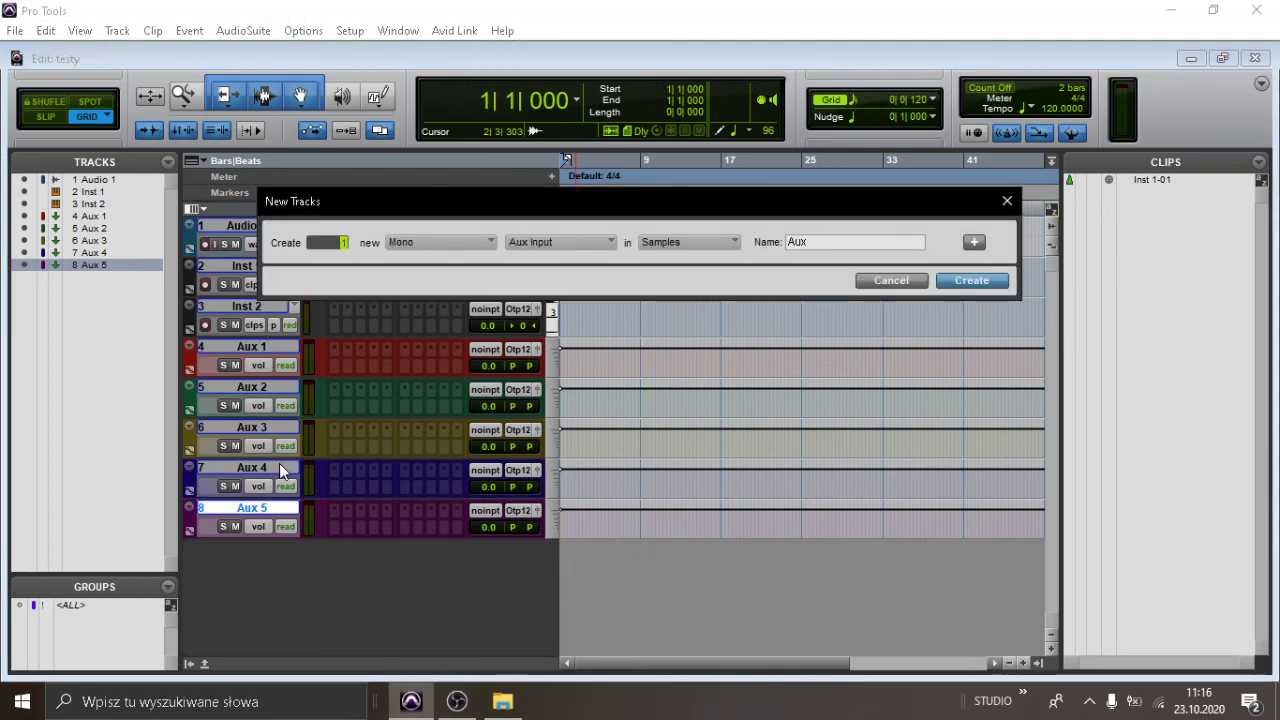
key(Return)
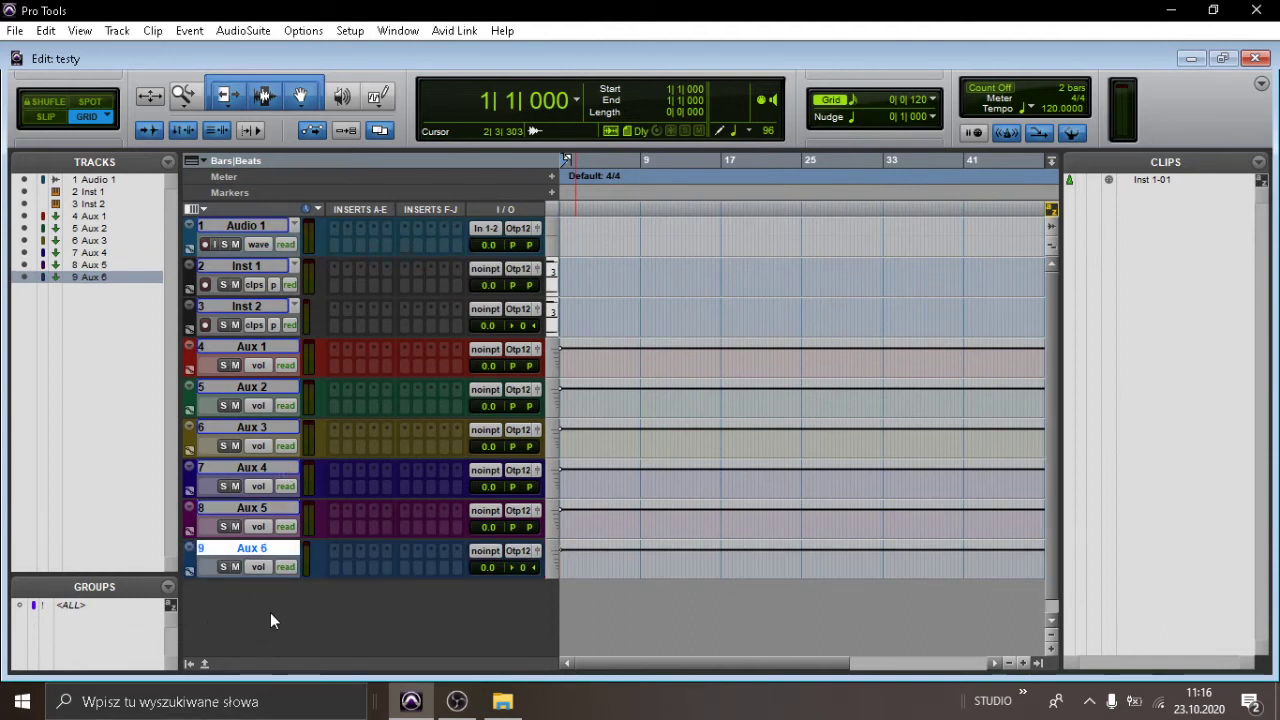
double_click(270, 613)
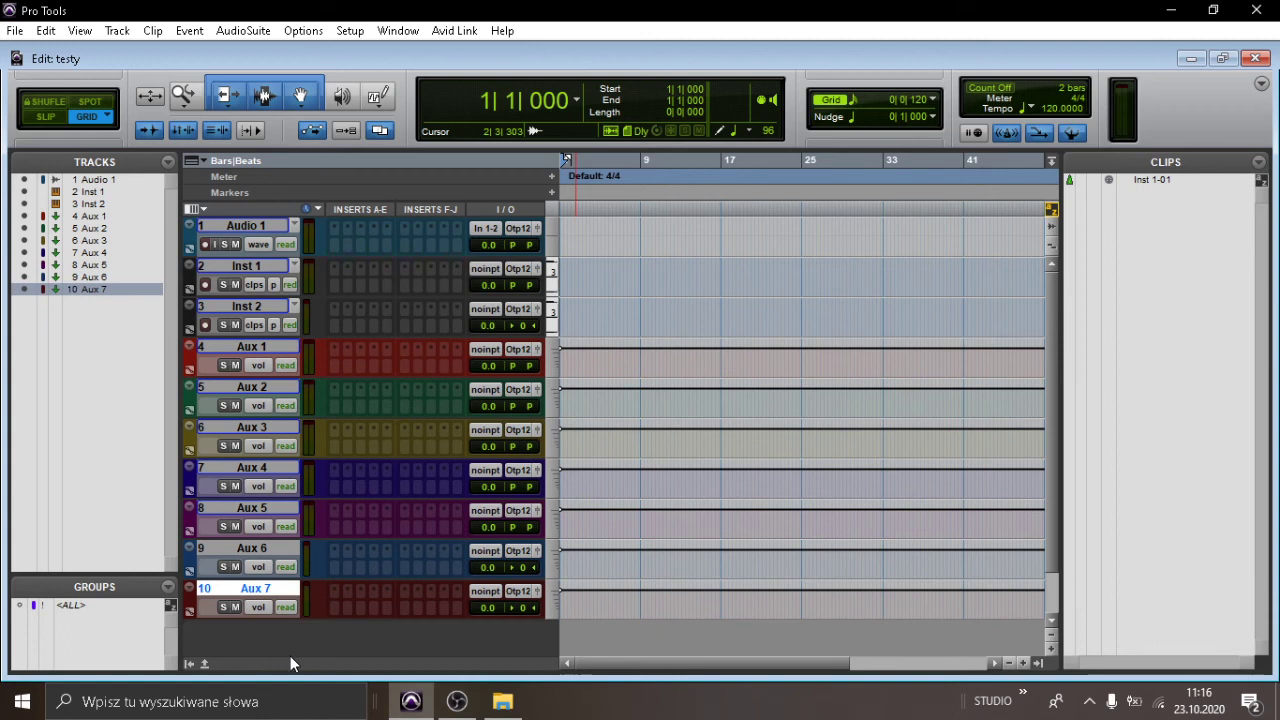
double_click(290, 656)
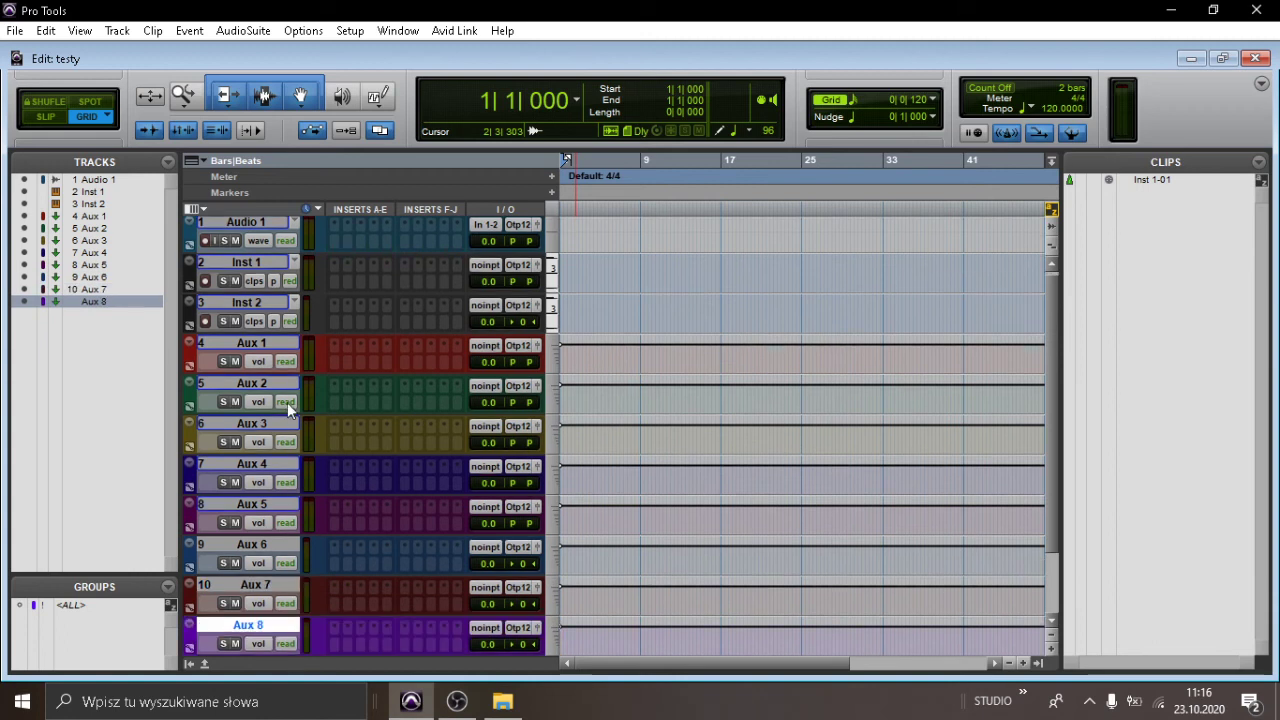
Delete all tracks from Inst 1 through Aux 8 together, keeping only Audio 1.
click(252, 266)
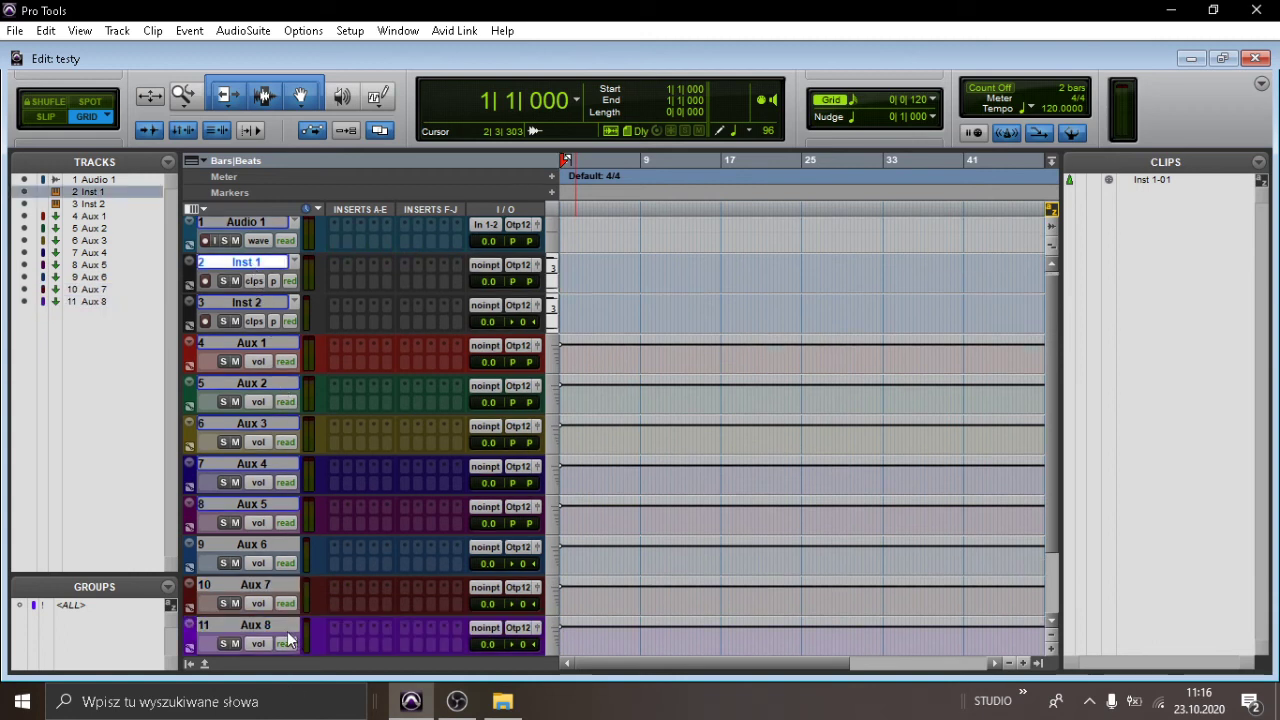
shift+click(266, 622)
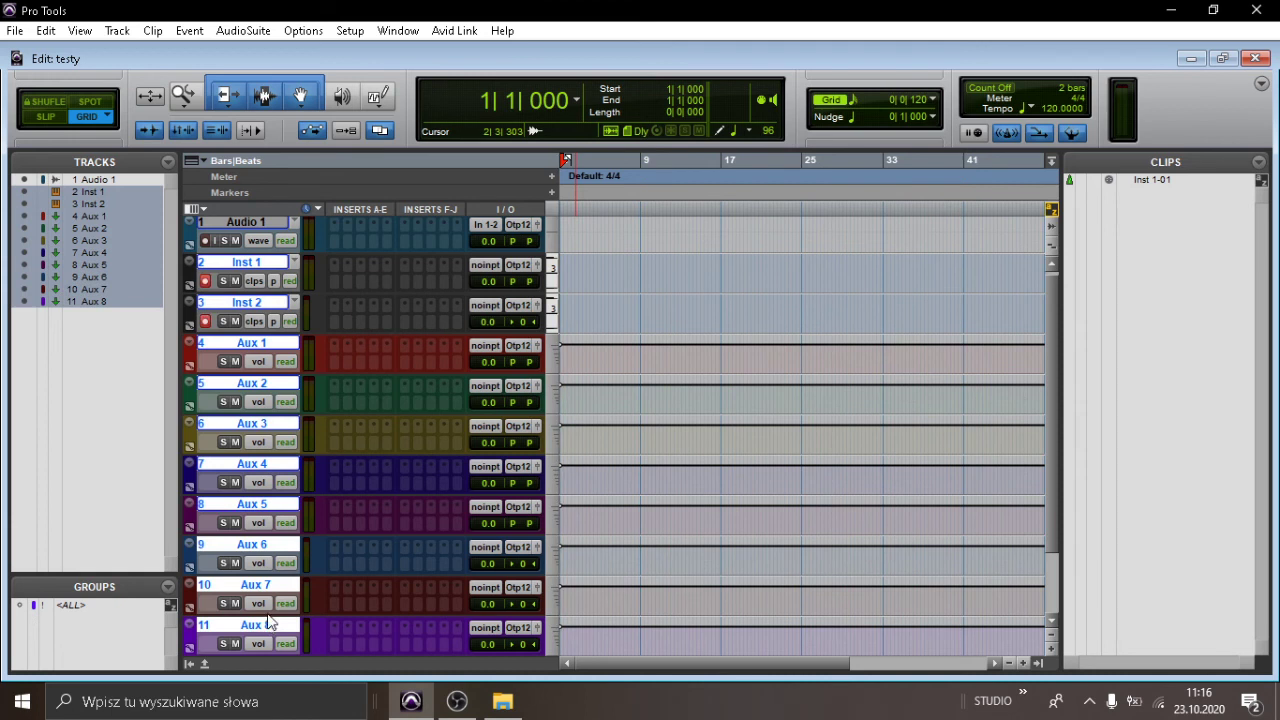
right_click(268, 622)
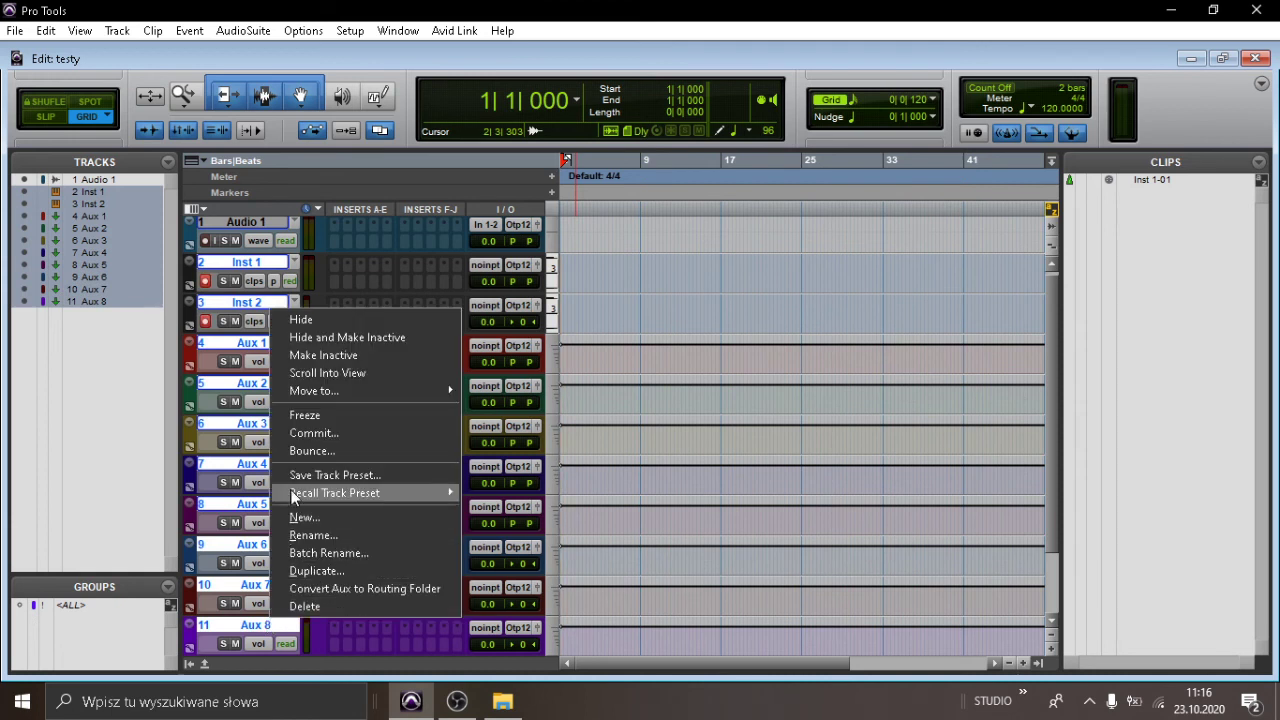
click(362, 603)
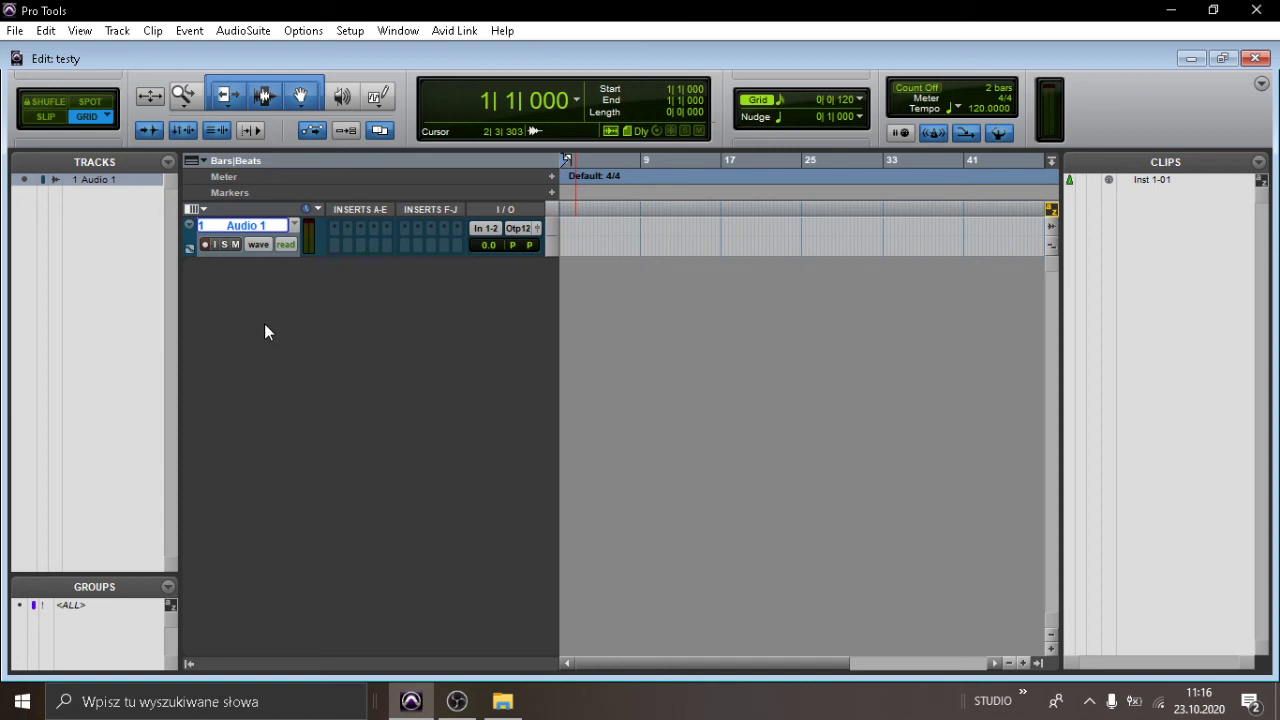
Add four stereo master fader tracks below Audio 1.
shift+double_click(268, 332)
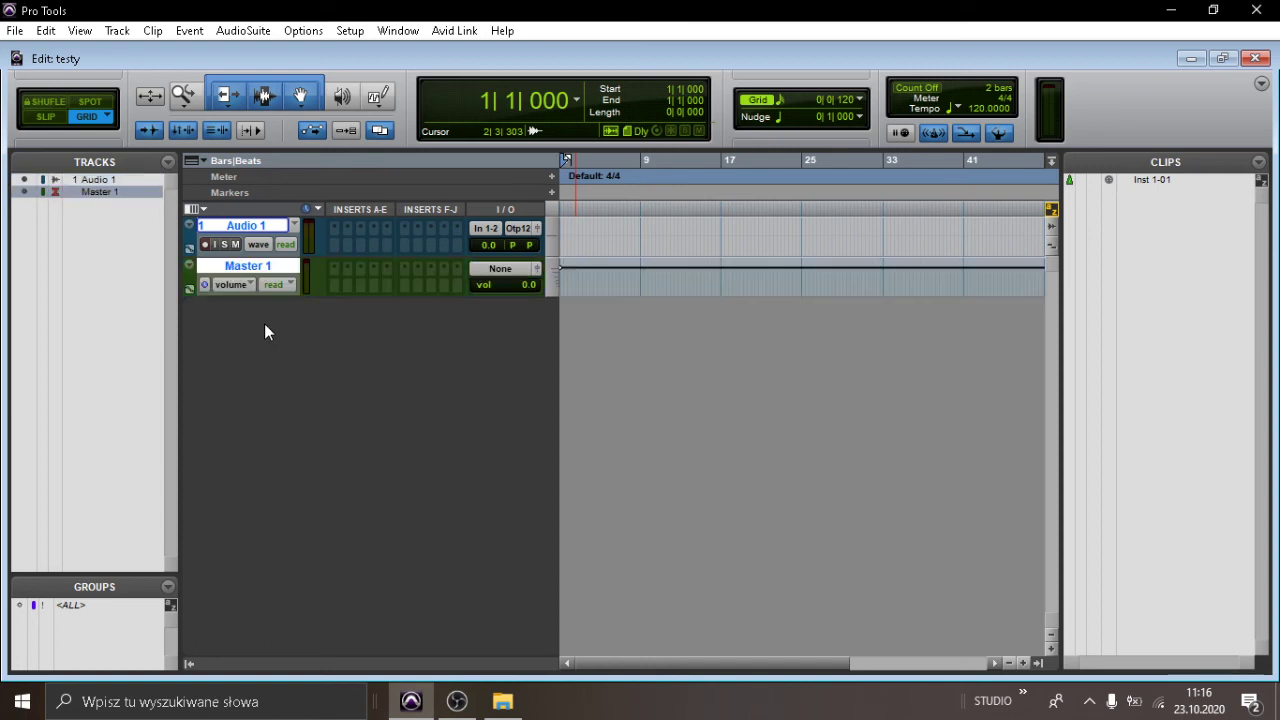
shift+double_click(271, 344)
shift+double_click(269, 391)
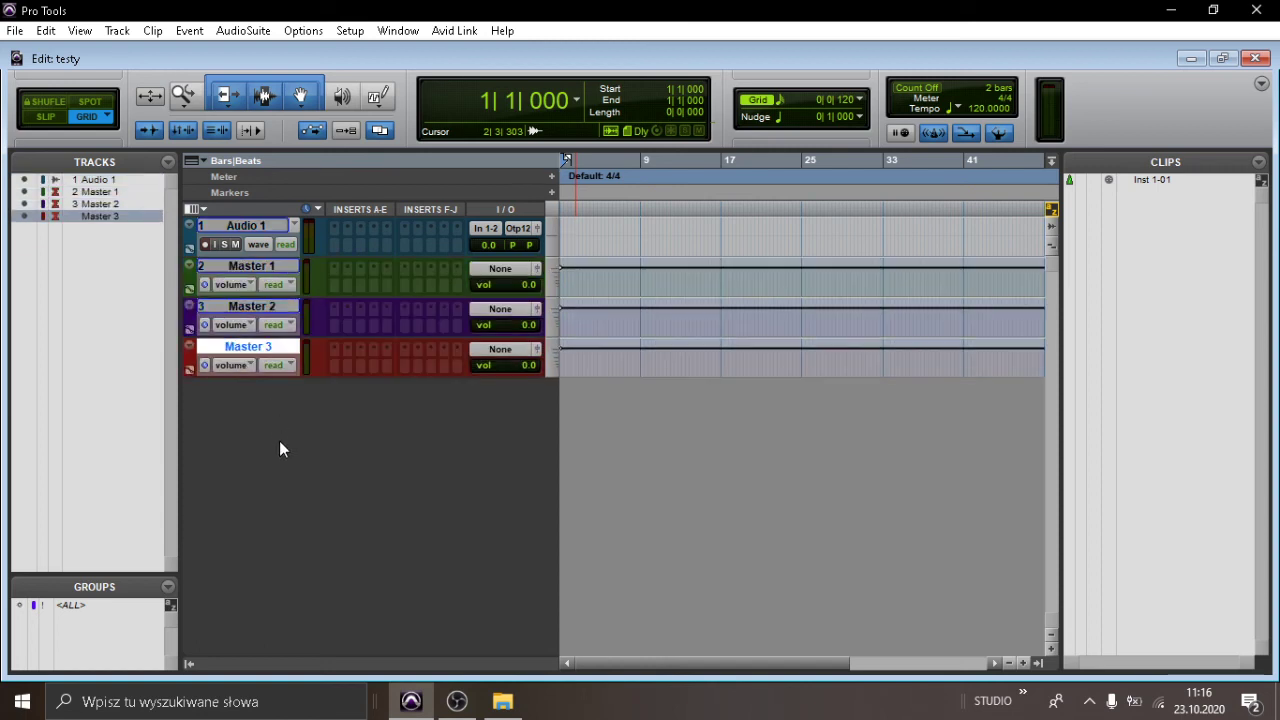
shift+double_click(279, 441)
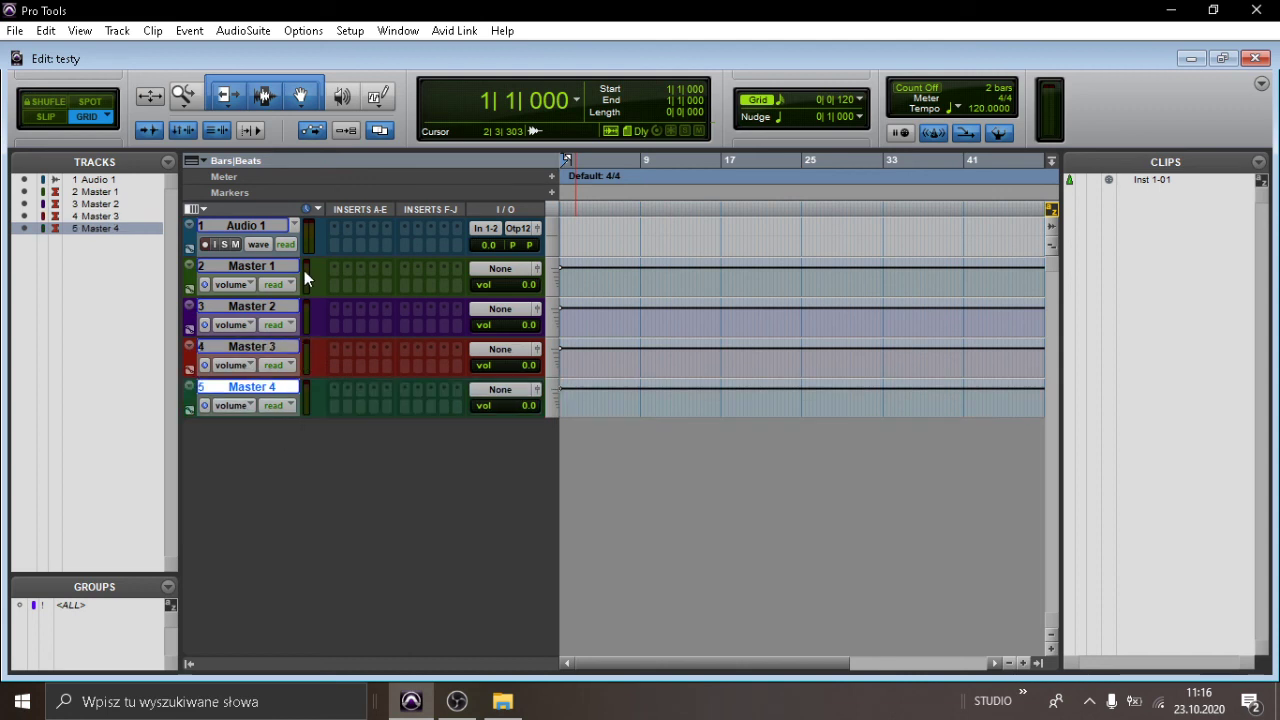
Delete the tracks Master 1 through Master 4 together.
shift+click(268, 265)
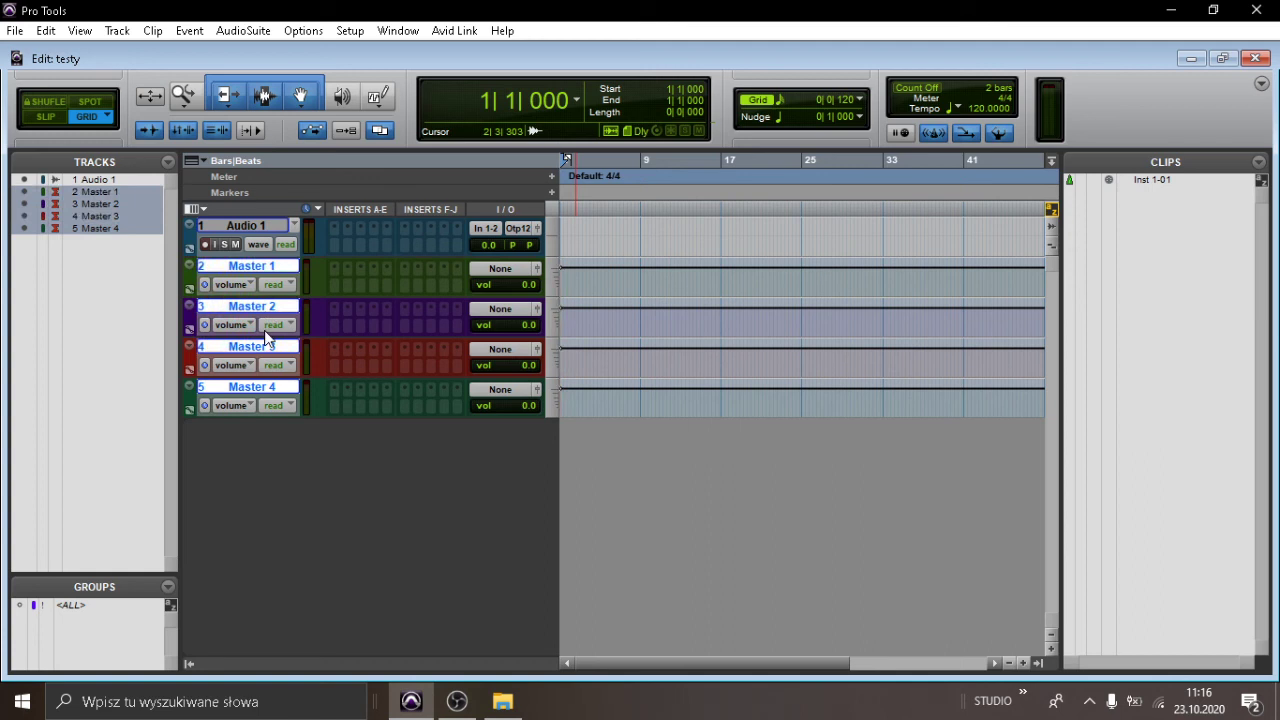
right_click(270, 270)
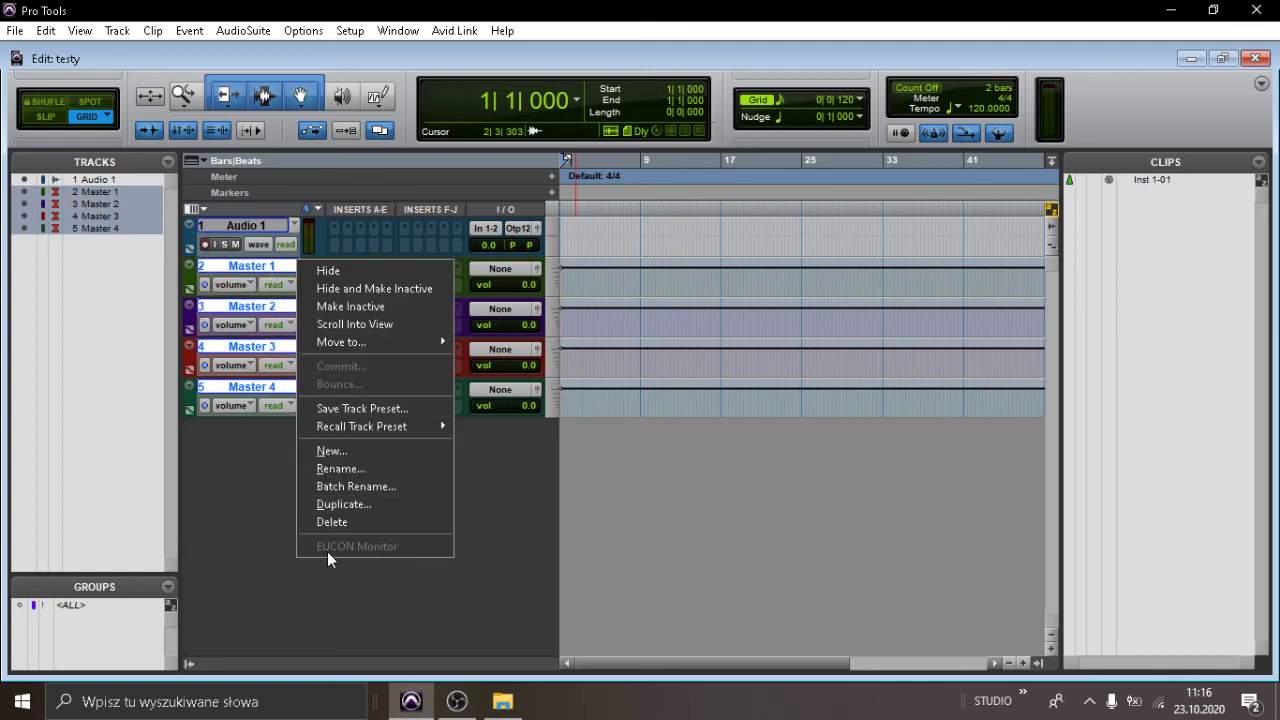
click(326, 522)
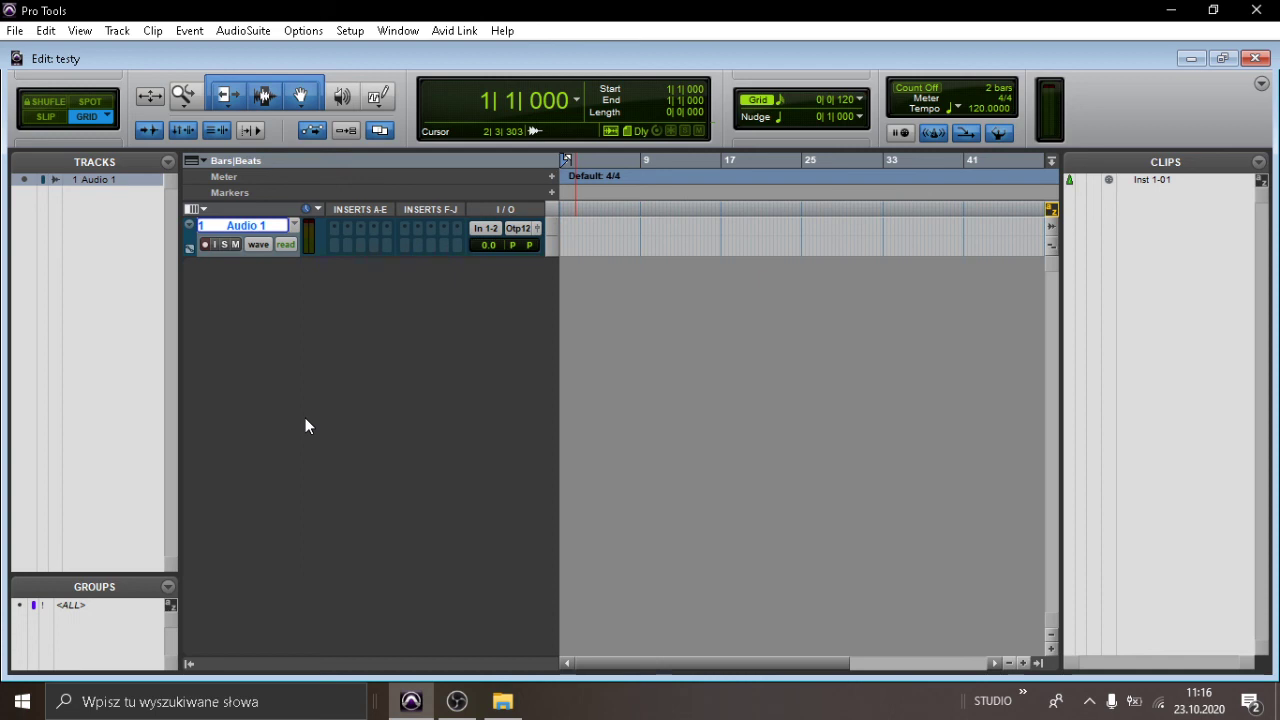
View the New Tracks dialog and the track creation command without creating a track.
key(alt)
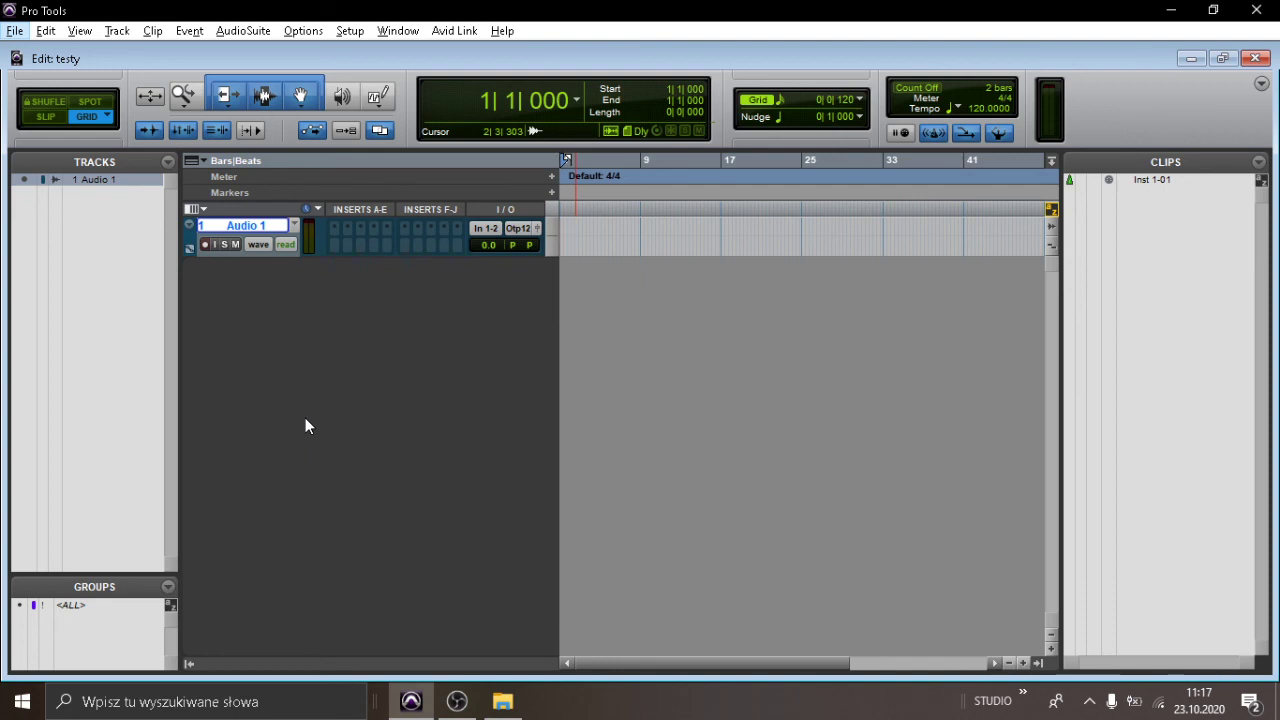
key(alt)
key(ctrl+shift+n)
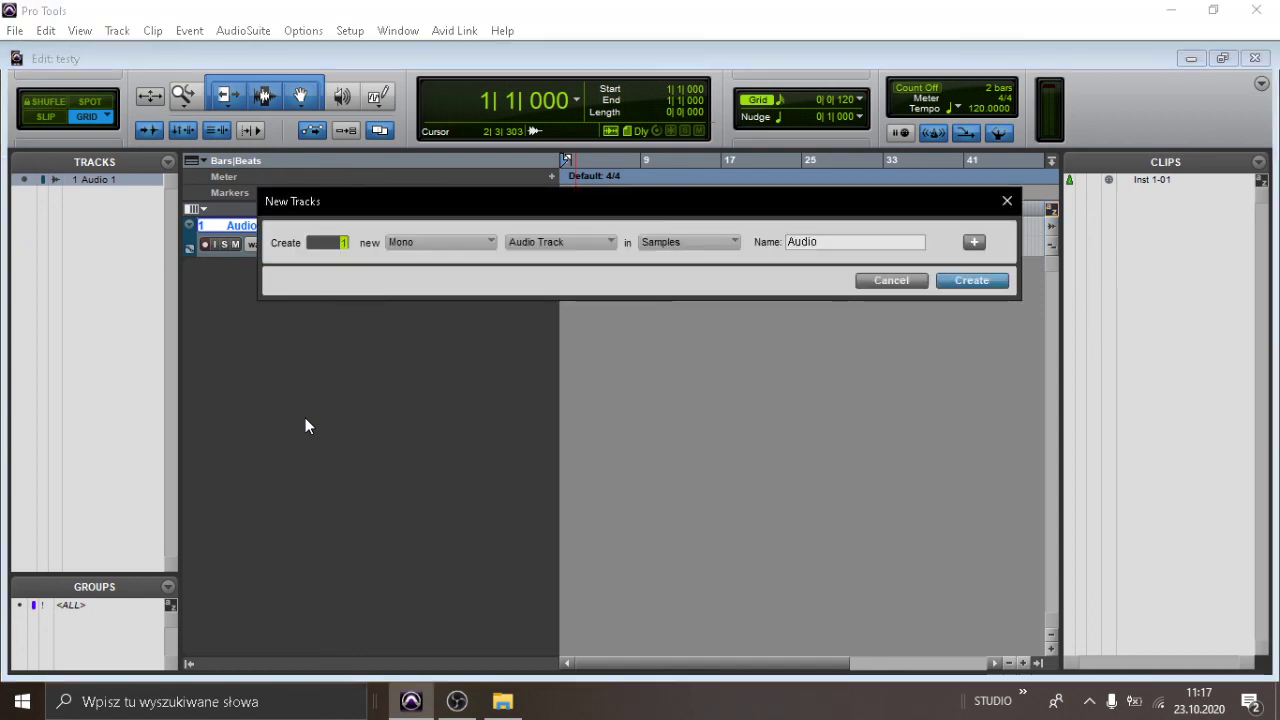
key(Escape)
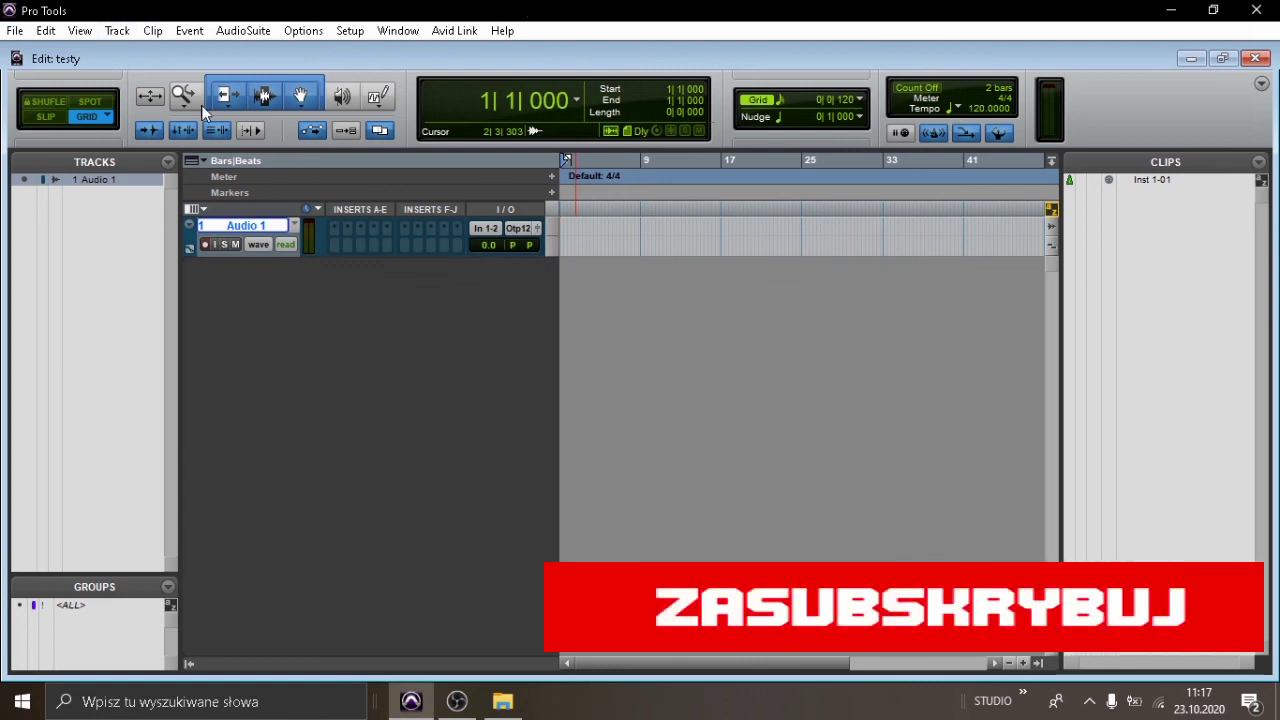
click(117, 30)
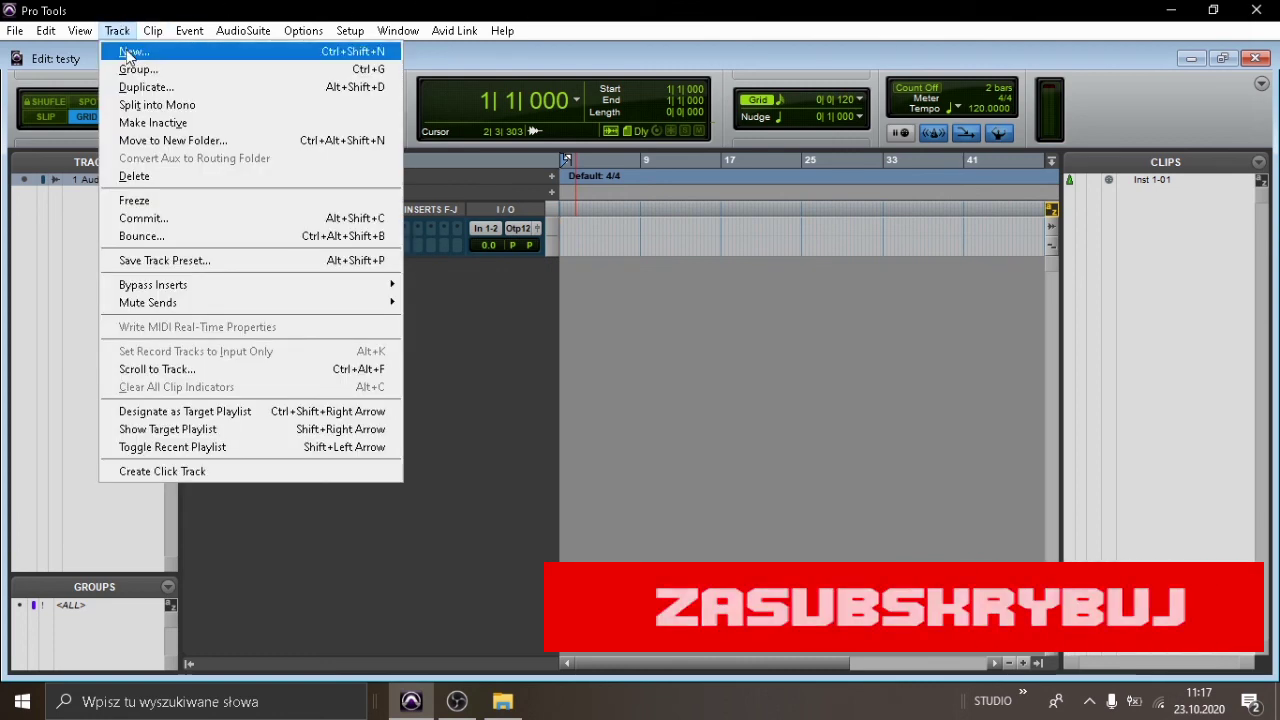
click(246, 8)
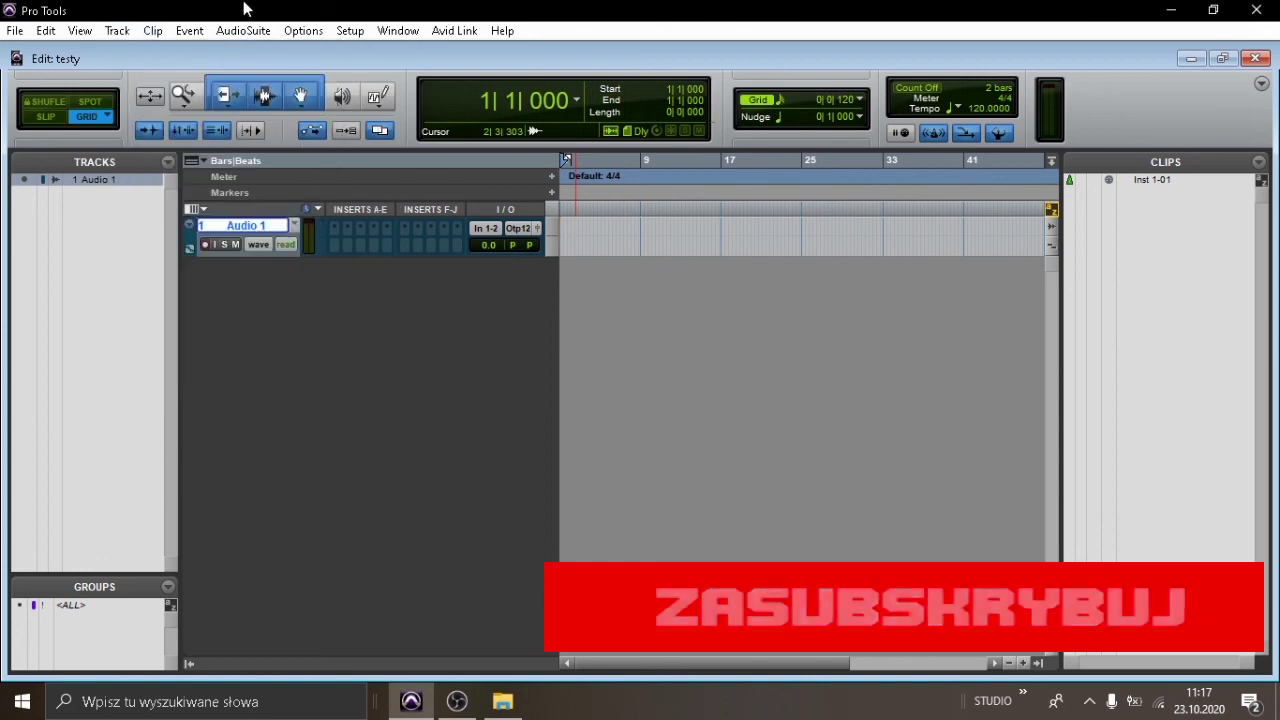